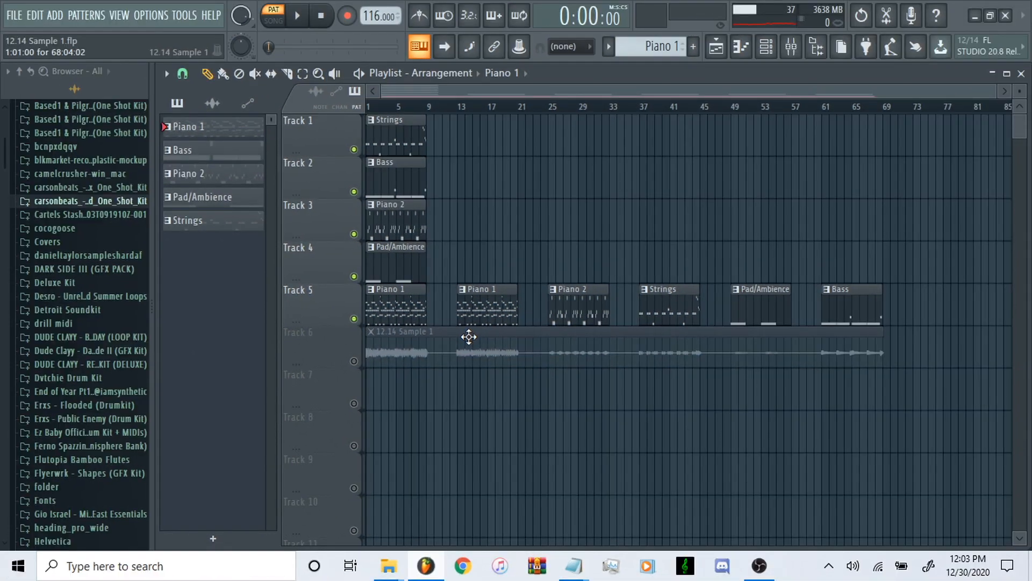
Solo Track 6 in the playlist and play the opening bars of the 12.14 Sample 1 audio clip.
ctrl+click(354, 360)
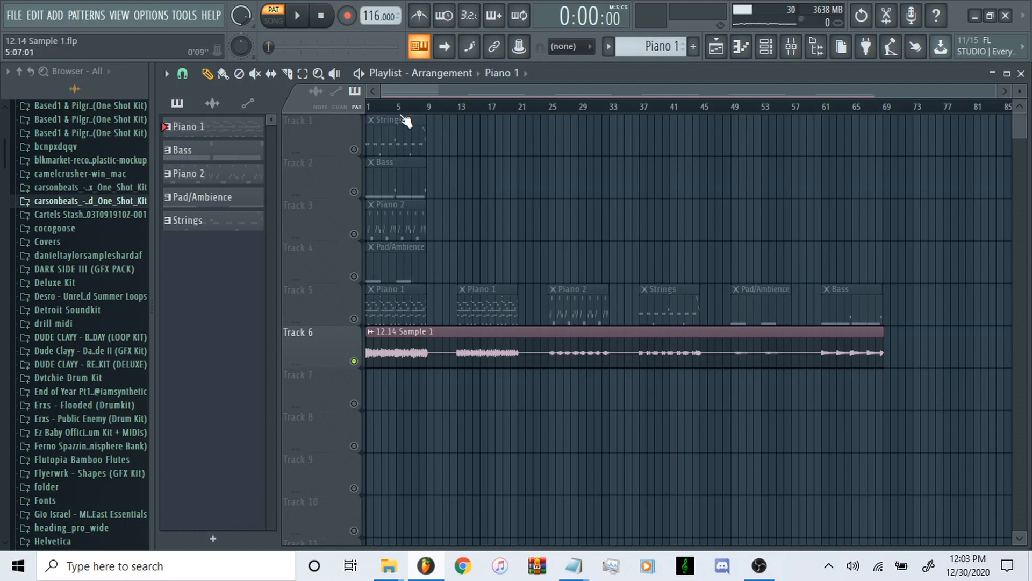
key(space)
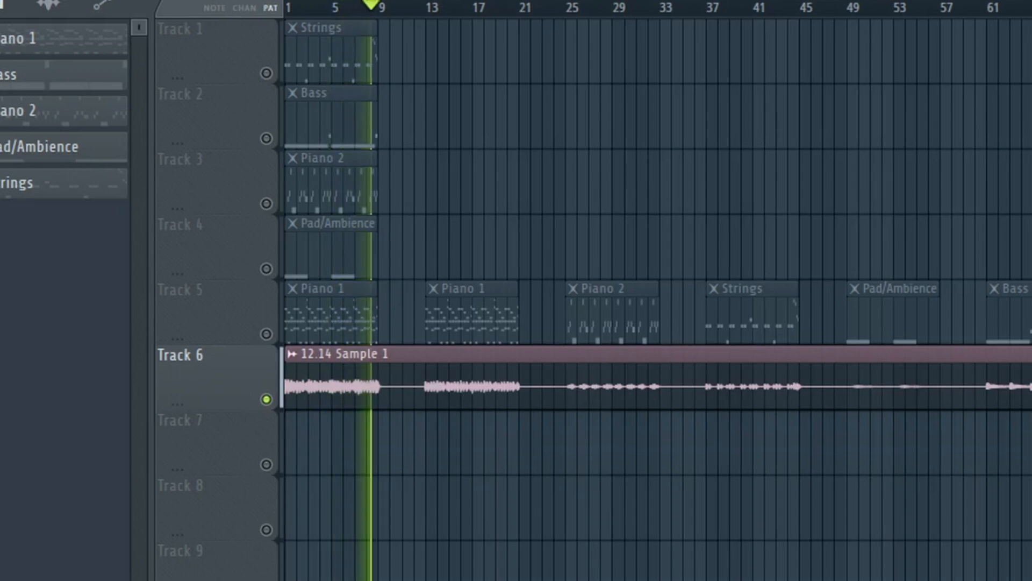
key(space)
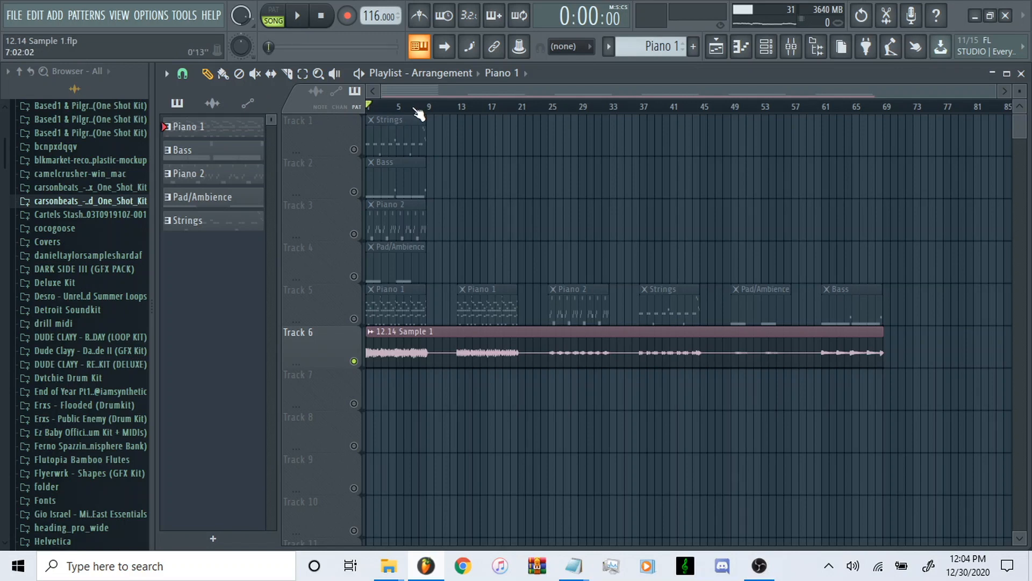
Open the first LABS channel's instrument to show its Soft Piano preset, moving the plugin window fully into view.
click(768, 47)
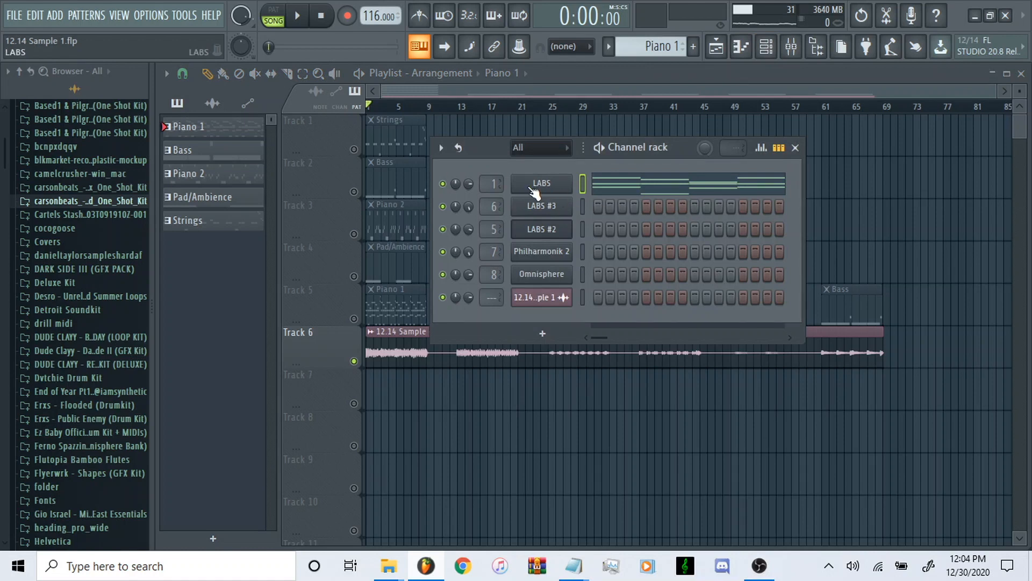
click(539, 185)
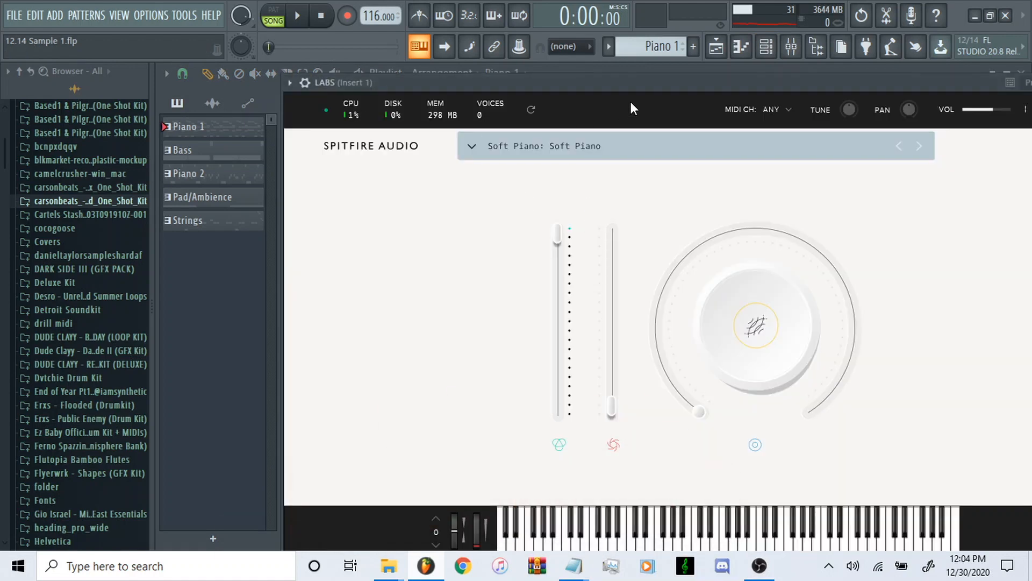
drag(647, 89, 581, 73)
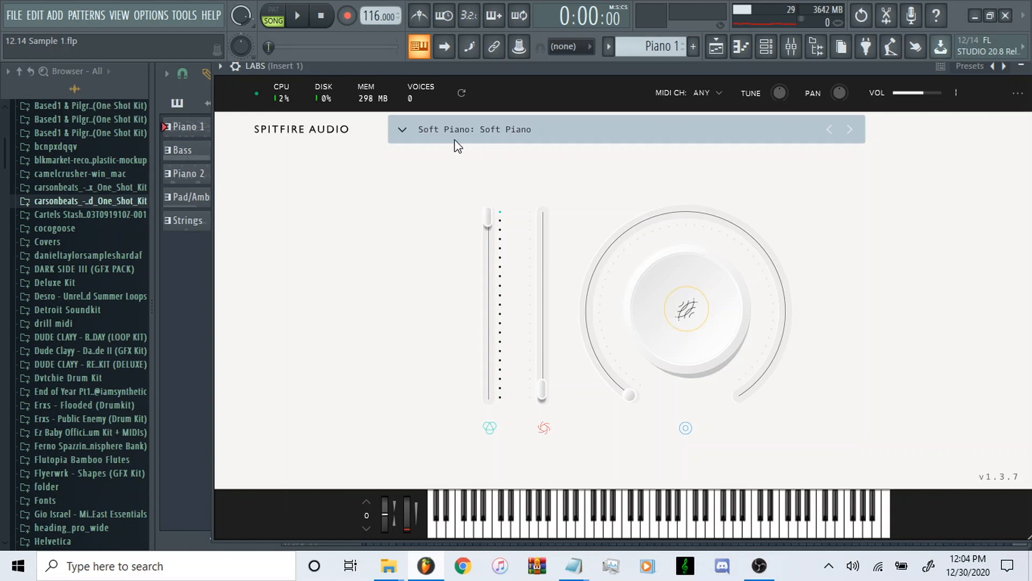
Open the Piano 1 notes of the LABS channel in the piano roll and view the lower octaves.
key(F6)
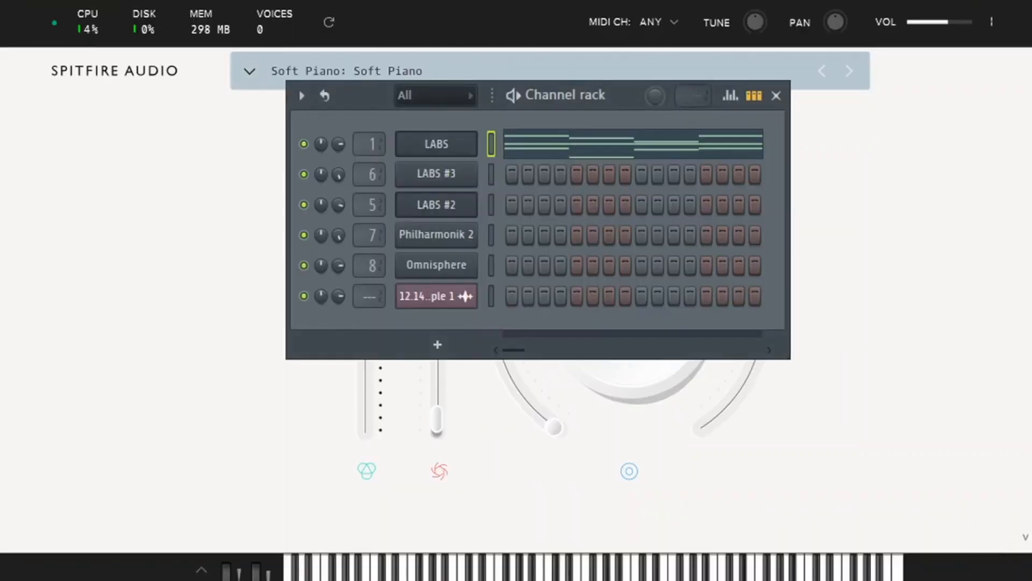
click(558, 153)
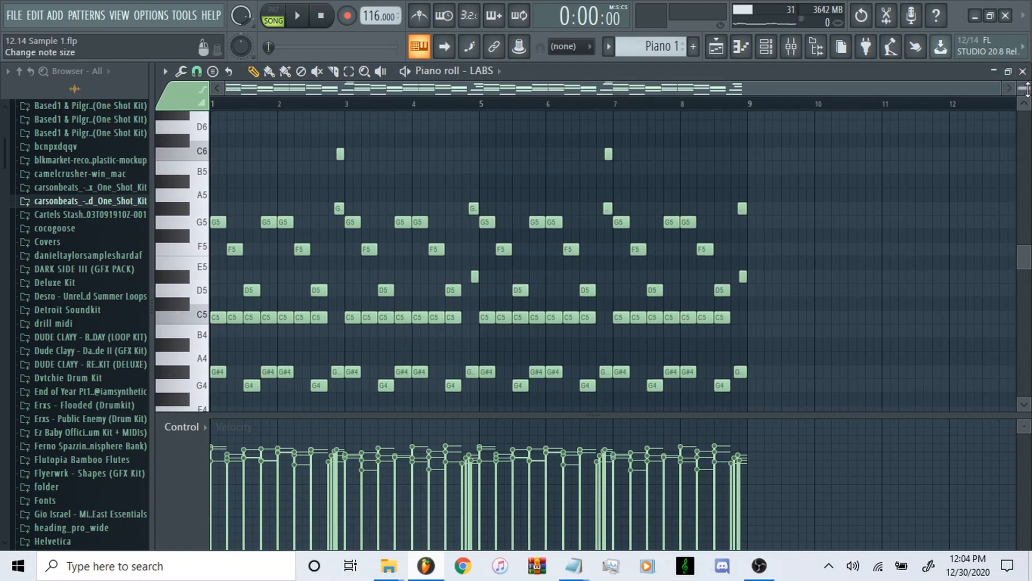
scroll(864, 166, down, 4)
scroll(691, 264, down, 2)
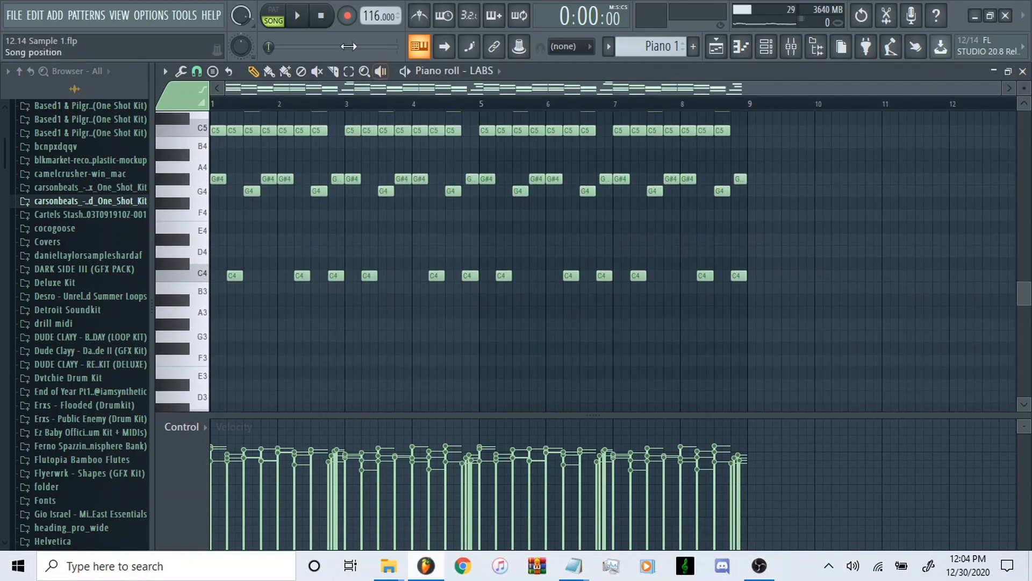
Switch playback to pattern mode and listen to the Piano 1 pattern while following its high and low notes.
click(274, 16)
scroll(262, 163, up, 3)
key(space)
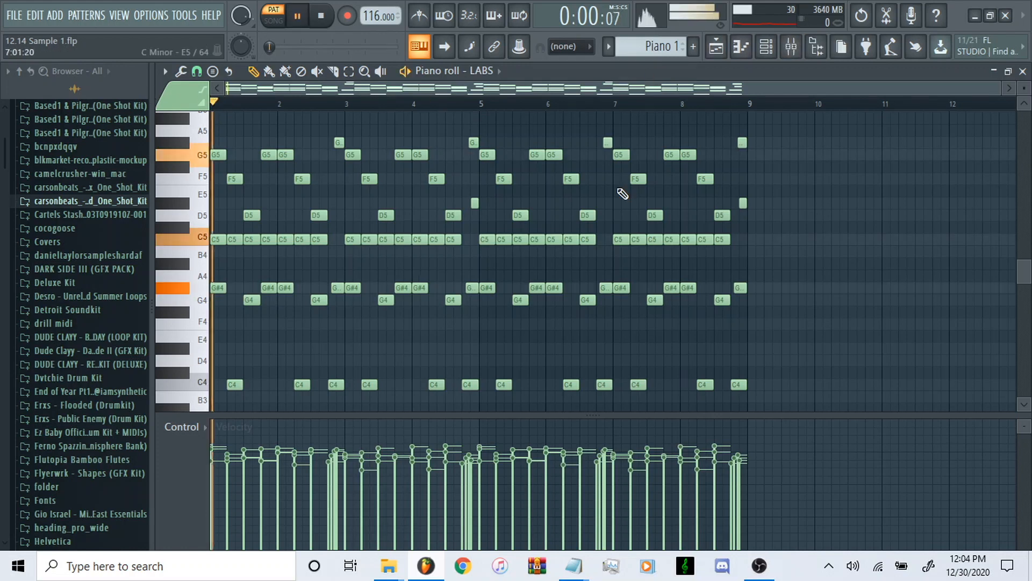
scroll(226, 299, down, 3)
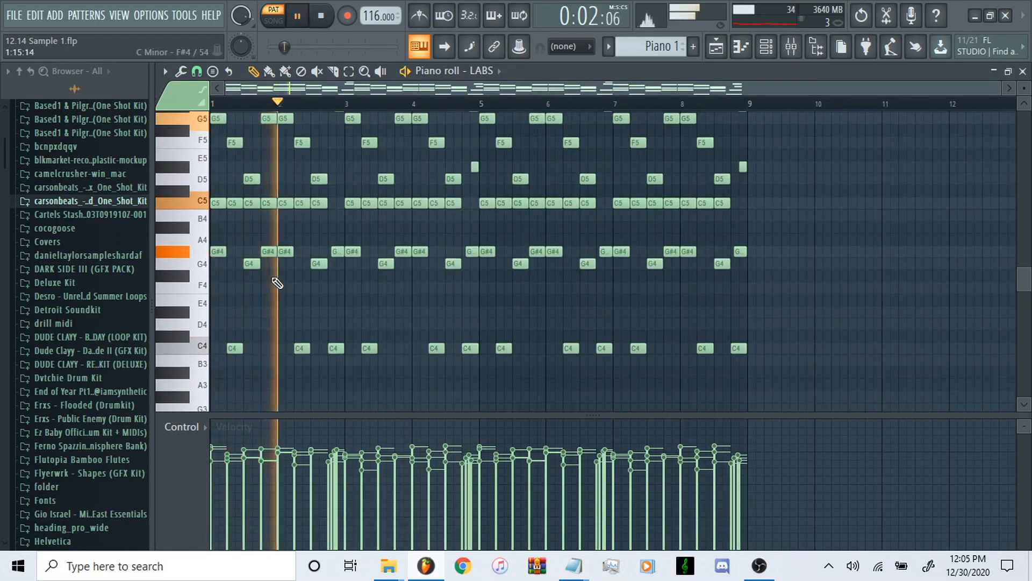
scroll(282, 285, up, 3)
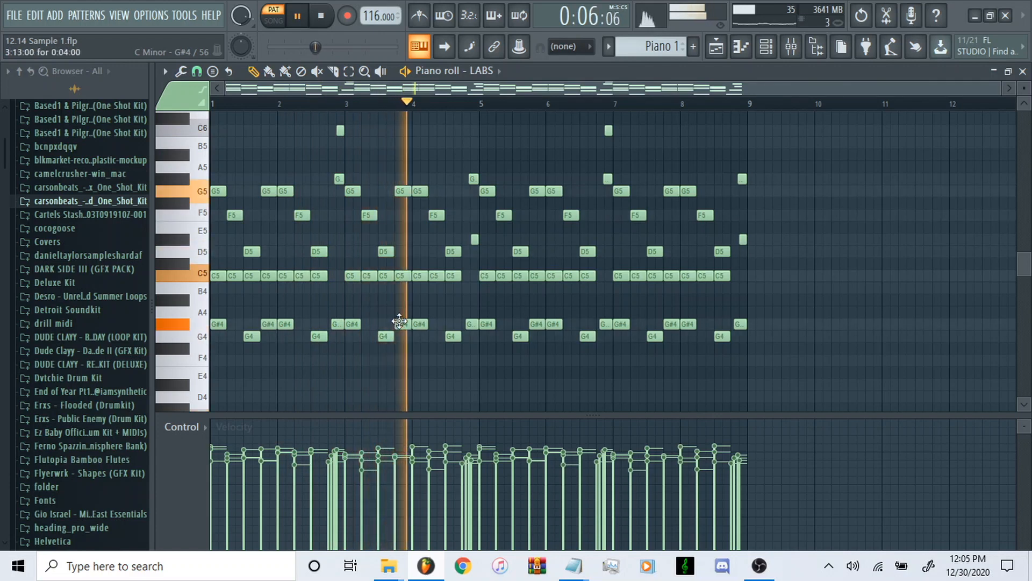
scroll(467, 344, down, 1)
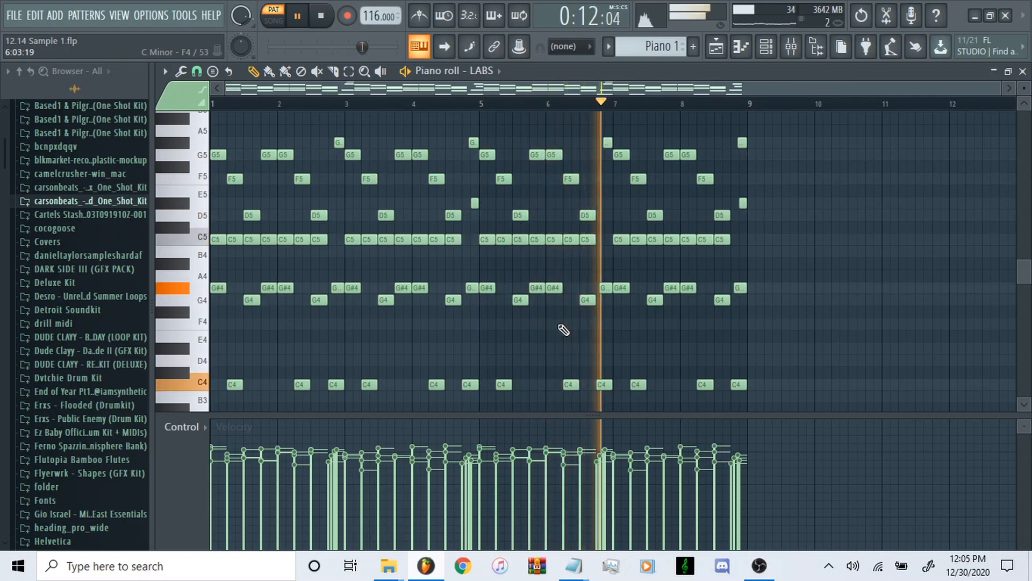
key(space)
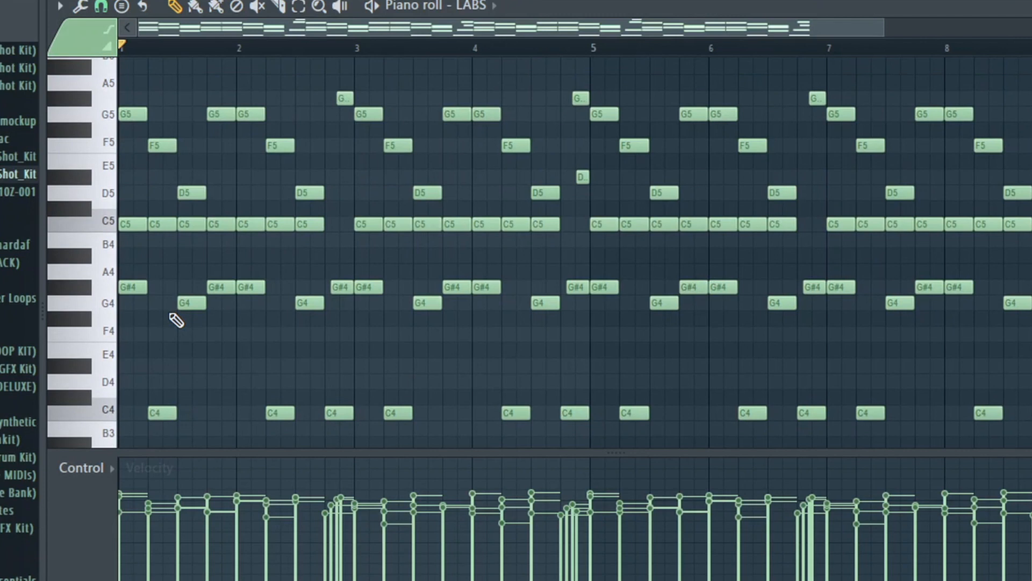
Examine the opening chords of Piano 1 across the C4 to C6 range, and play the start of the pattern.
scroll(183, 295, up, 1)
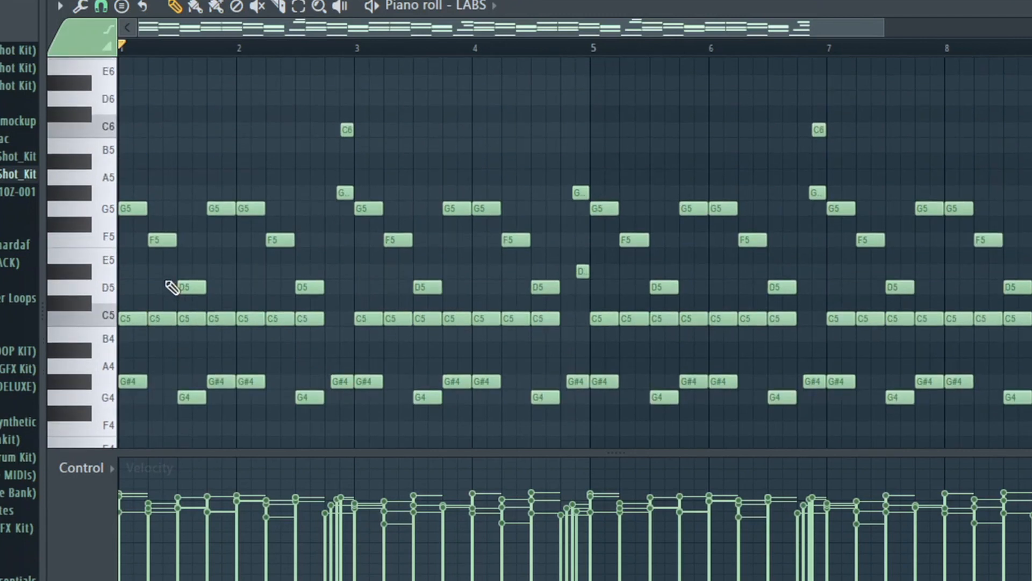
scroll(172, 289, down, 3)
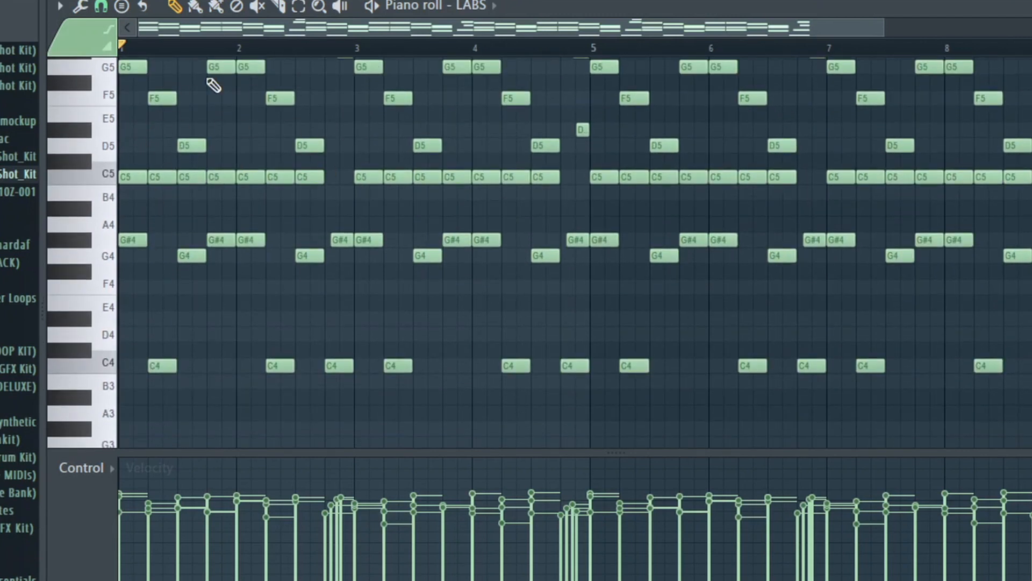
scroll(178, 309, down, 3)
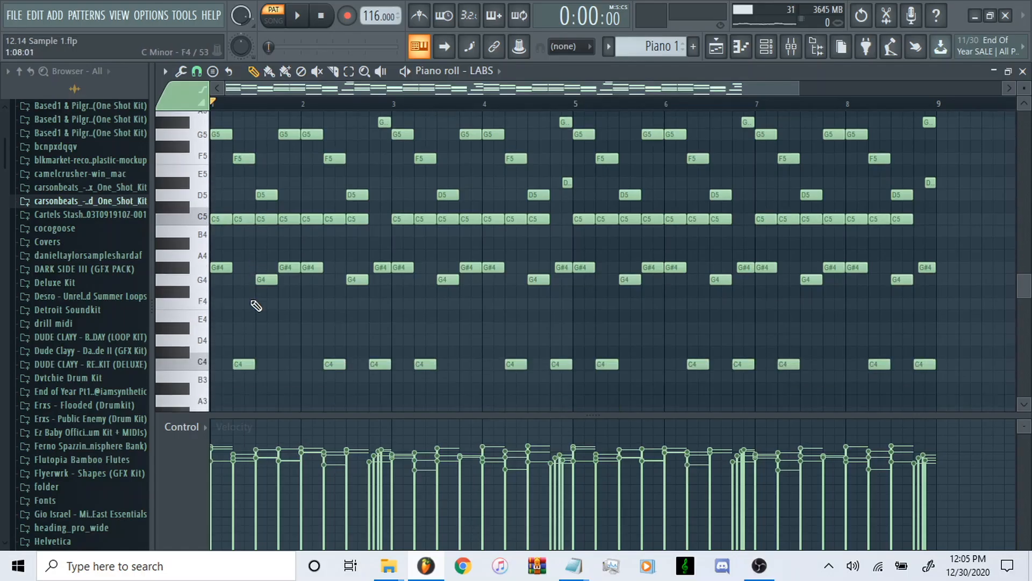
scroll(166, 293, up, 2)
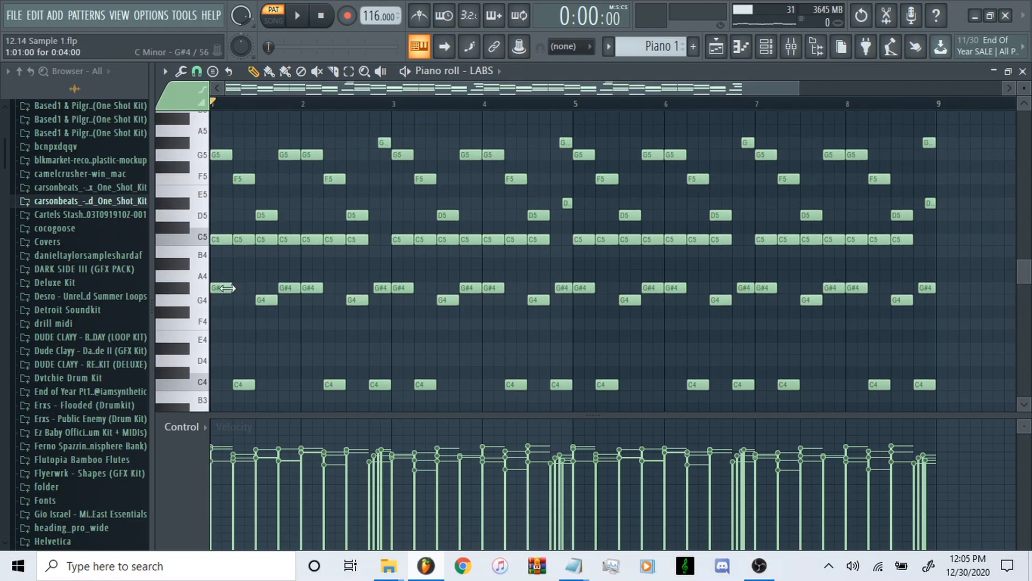
scroll(248, 194, down, 5)
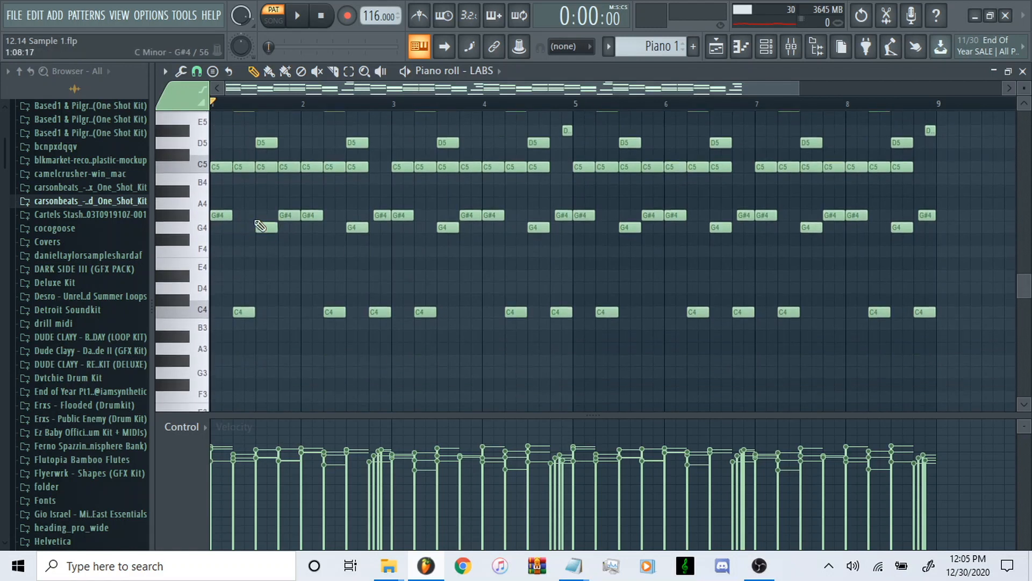
scroll(261, 291, up, 5)
key(space)
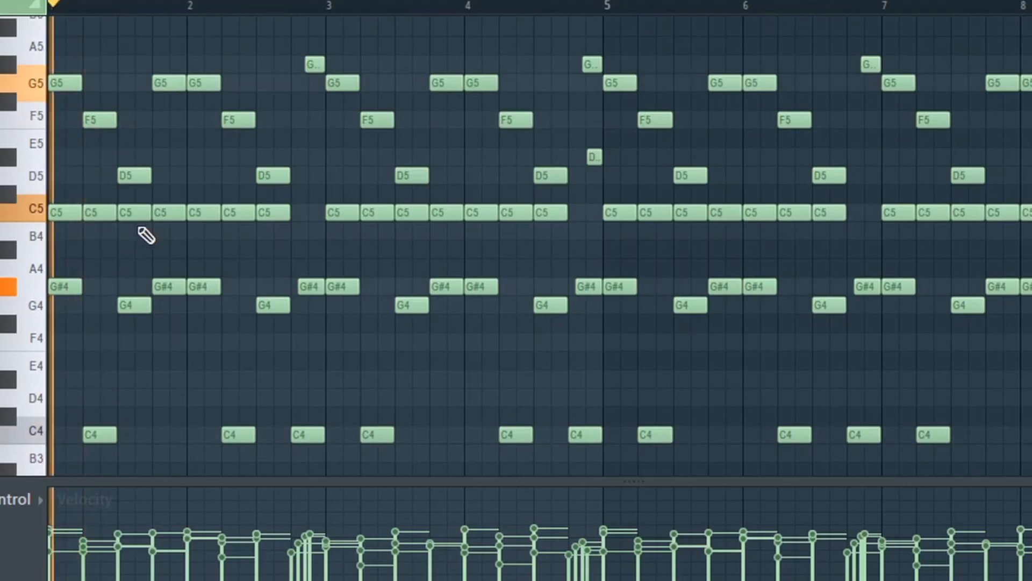
key(space)
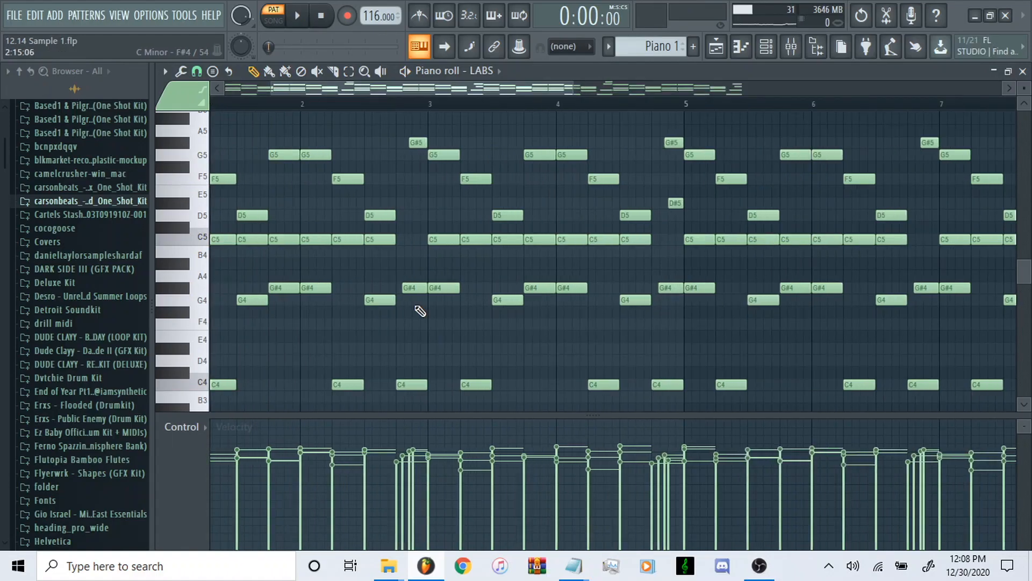
Review the upper notes of Piano 1 and play its first bars from the beginning of bar 1.
scroll(420, 323, down, 3)
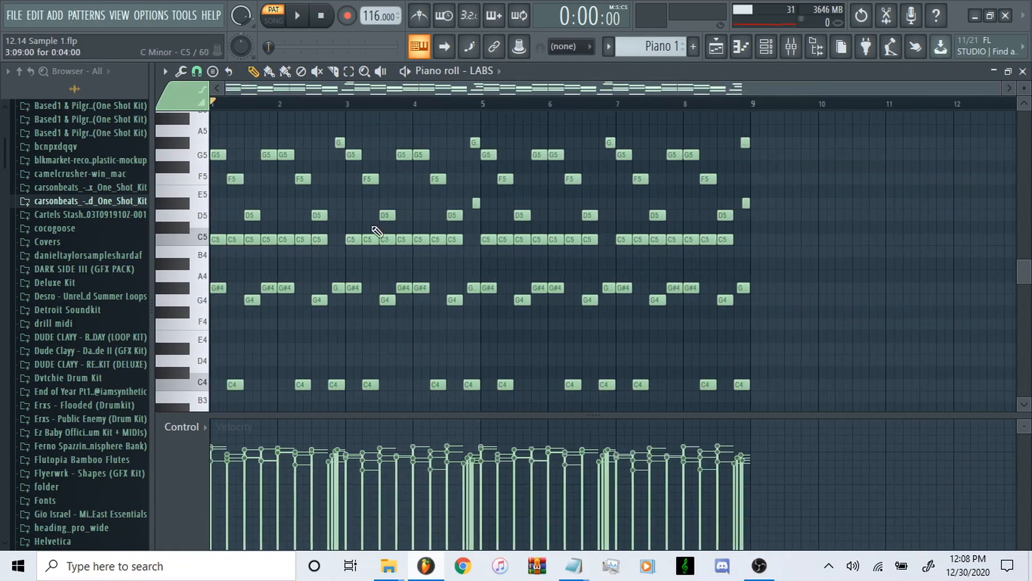
scroll(376, 269, up, 2)
scroll(350, 341, up, 3)
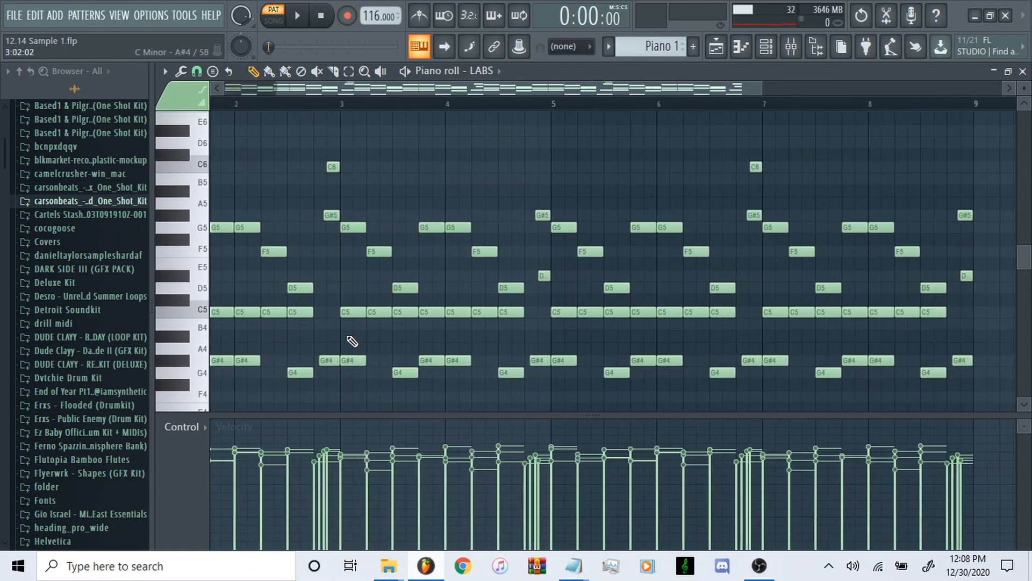
click(297, 107)
key(space)
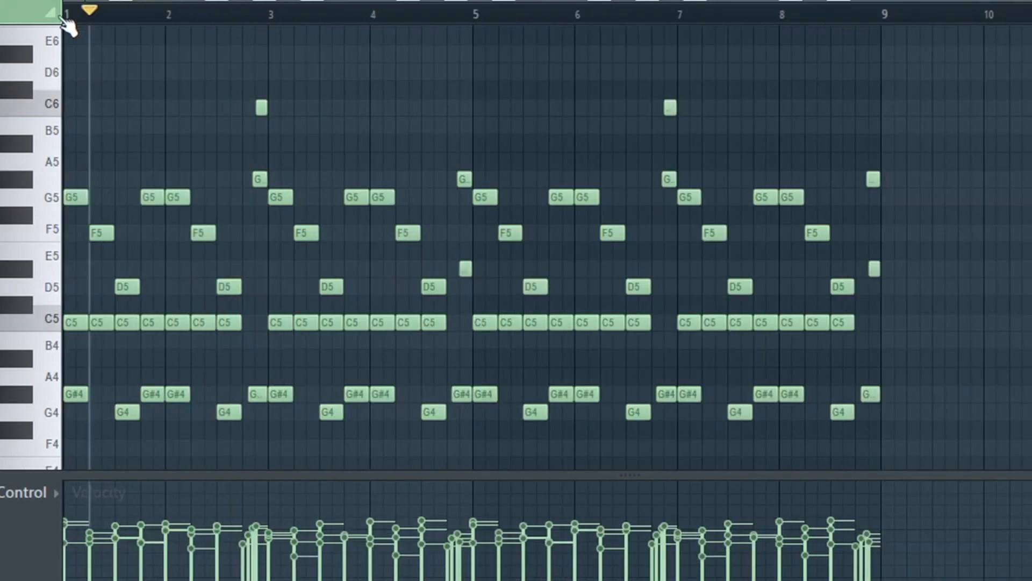
click(211, 107)
key(space)
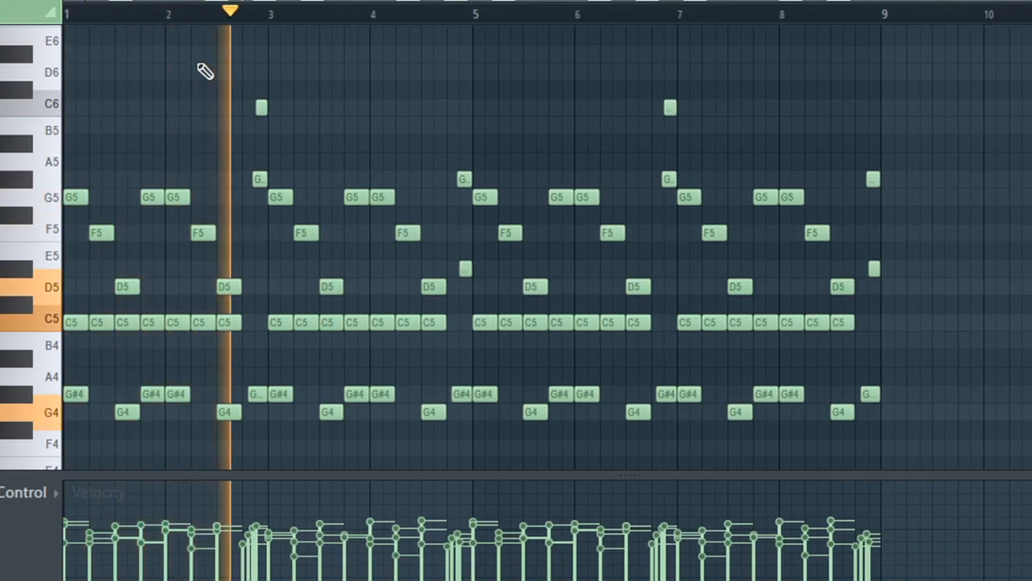
key(space)
Move the playhead to bar 4 and play the passage leading towards bar 5.
drag(280, 15, 383, 60)
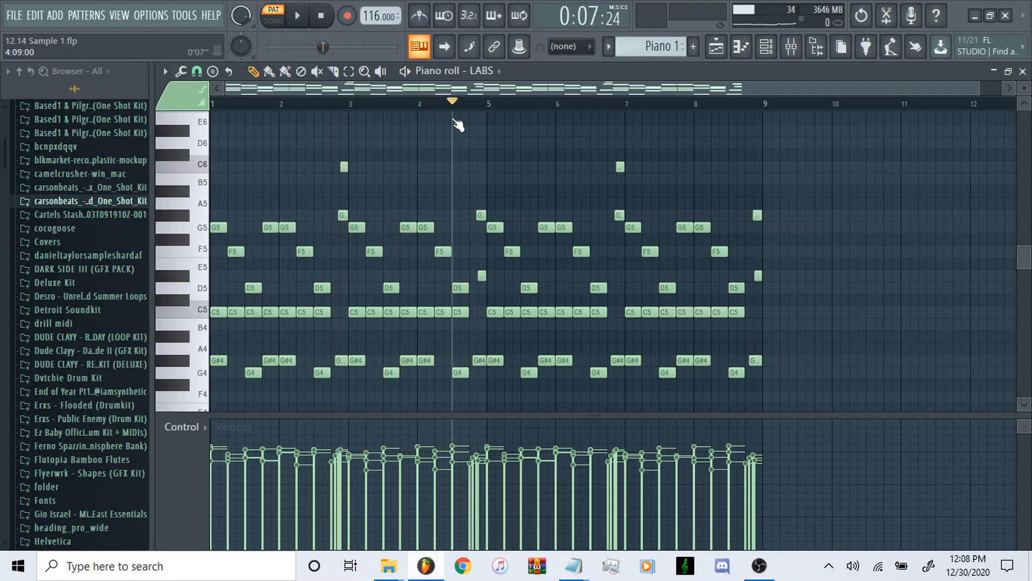
key(space)
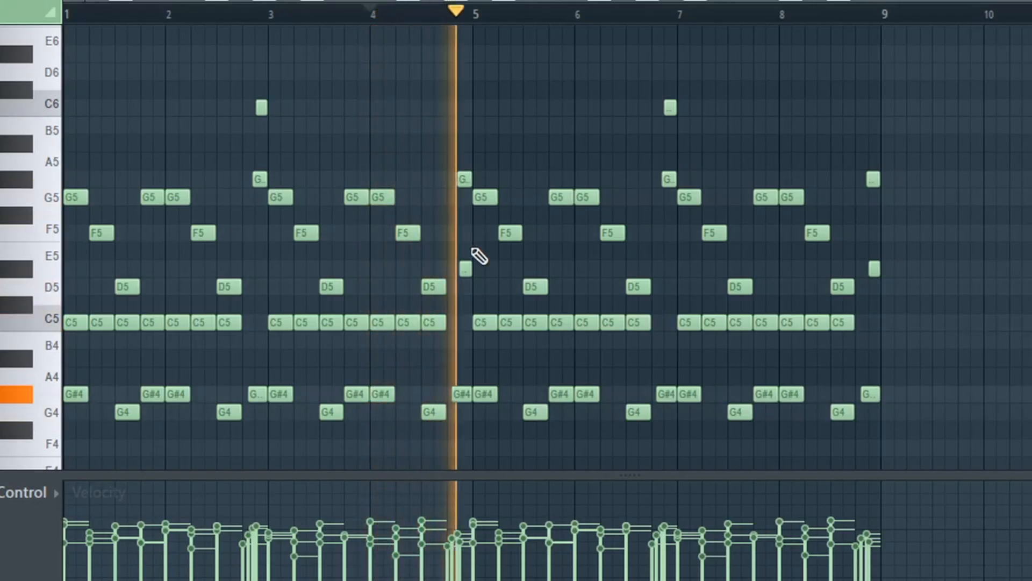
key(space)
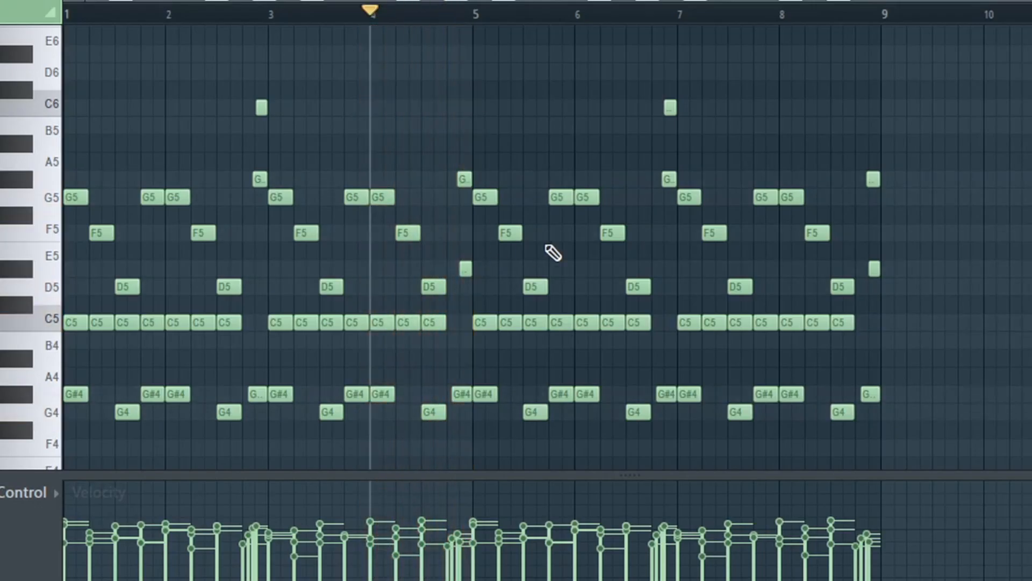
Inspect the low C4 notes beneath the Piano 1 chords and return the playhead to the start of the pattern.
scroll(588, 350, down, 2)
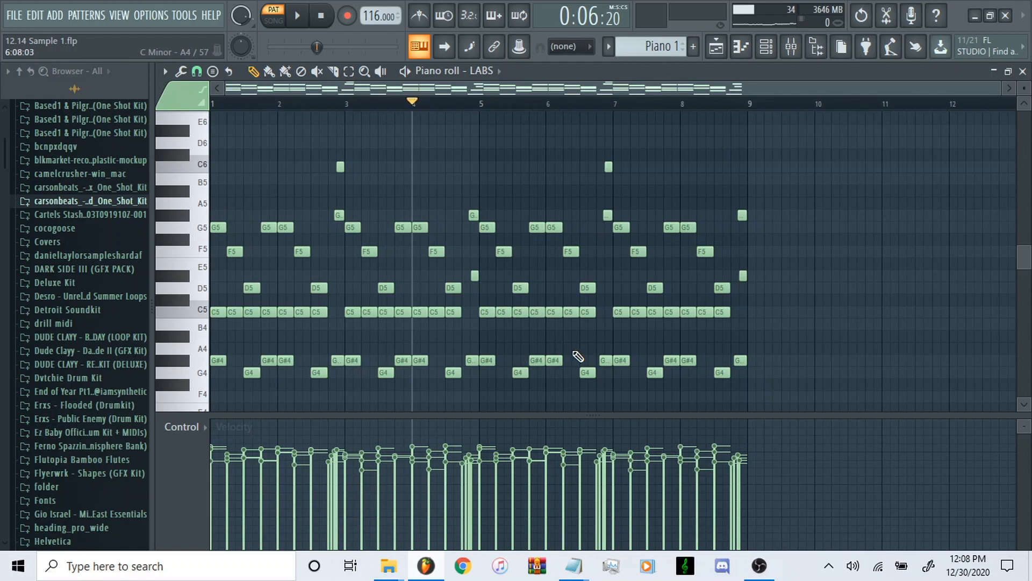
scroll(578, 357, down, 5)
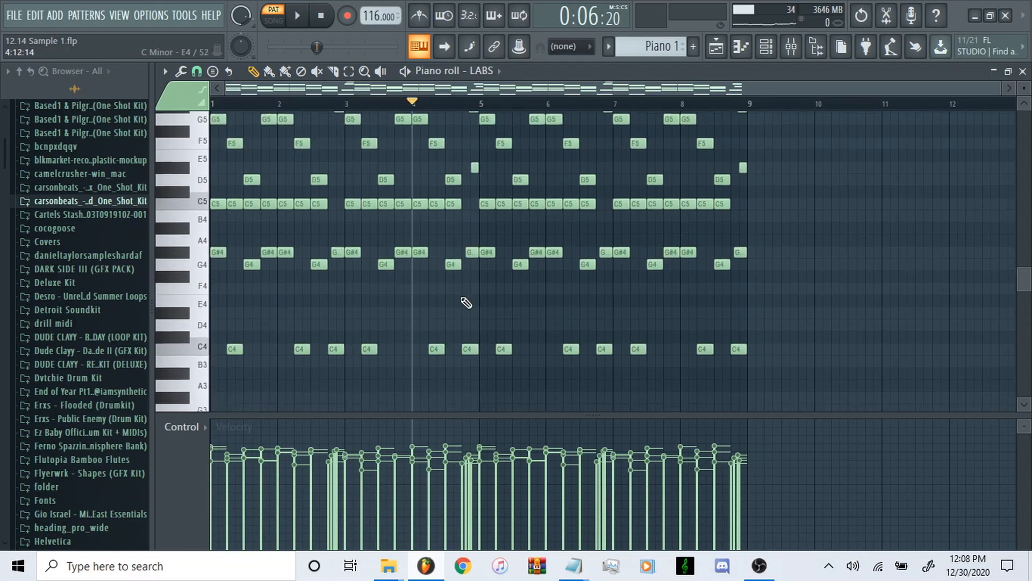
scroll(513, 346, up, 3)
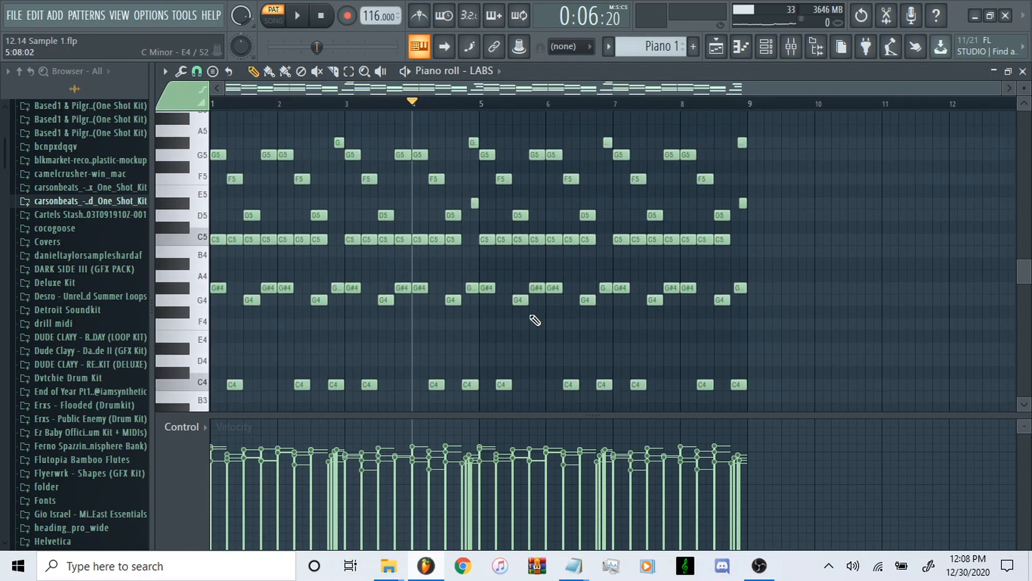
key(F6)
drag(416, 103, 141, 108)
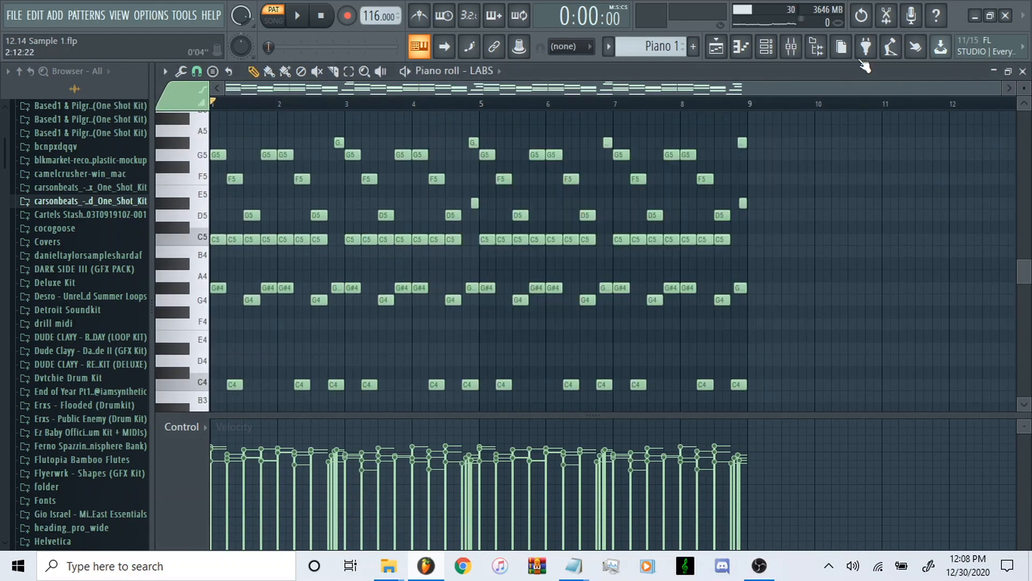
Switch to the Piano 2 pattern, bring its LABS #3 notes around C7 to G7 into view, and play it.
key(F6)
key(KP_Add)
click(790, 47)
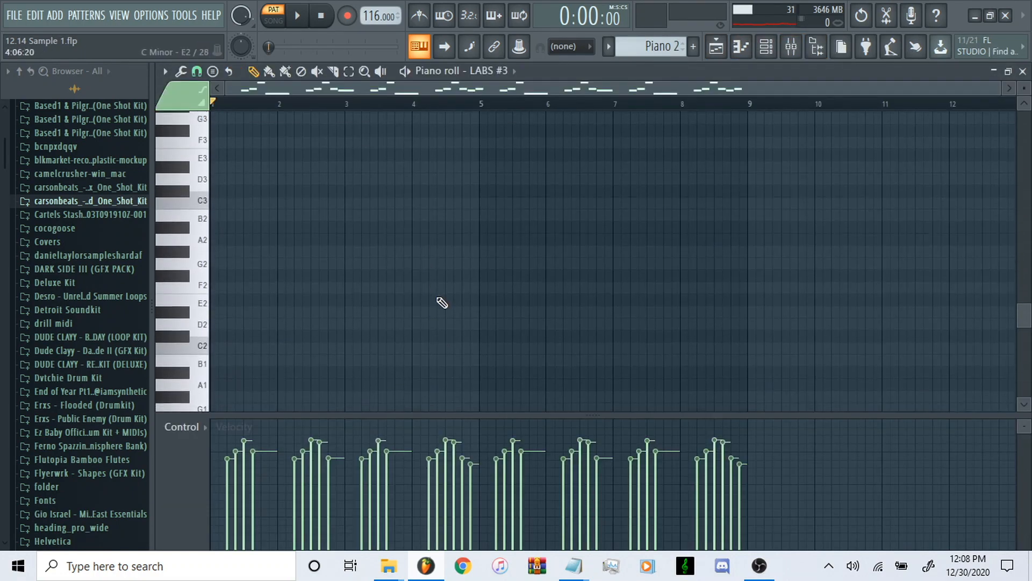
scroll(442, 303, up, 10)
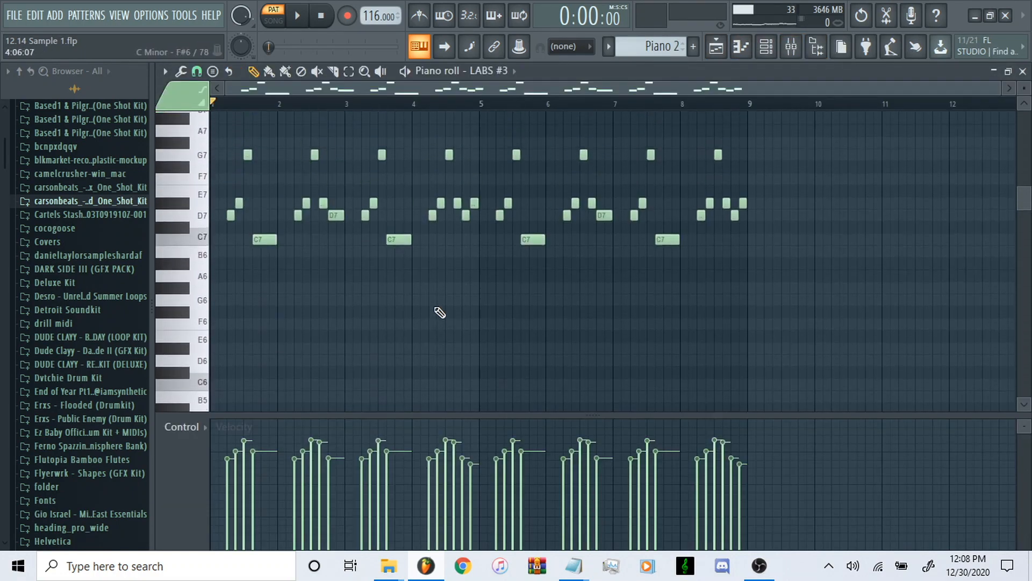
key(space)
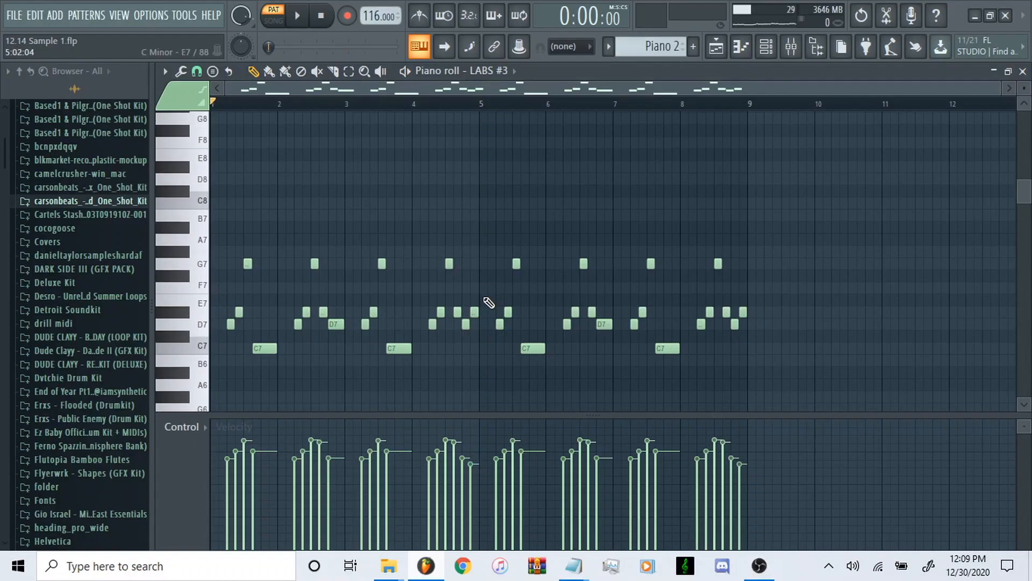
Unmute the Track 3 and Track 5 piano clips in the playlist, play them together, and check their levels in the mixer.
scroll(415, 297, down, 3)
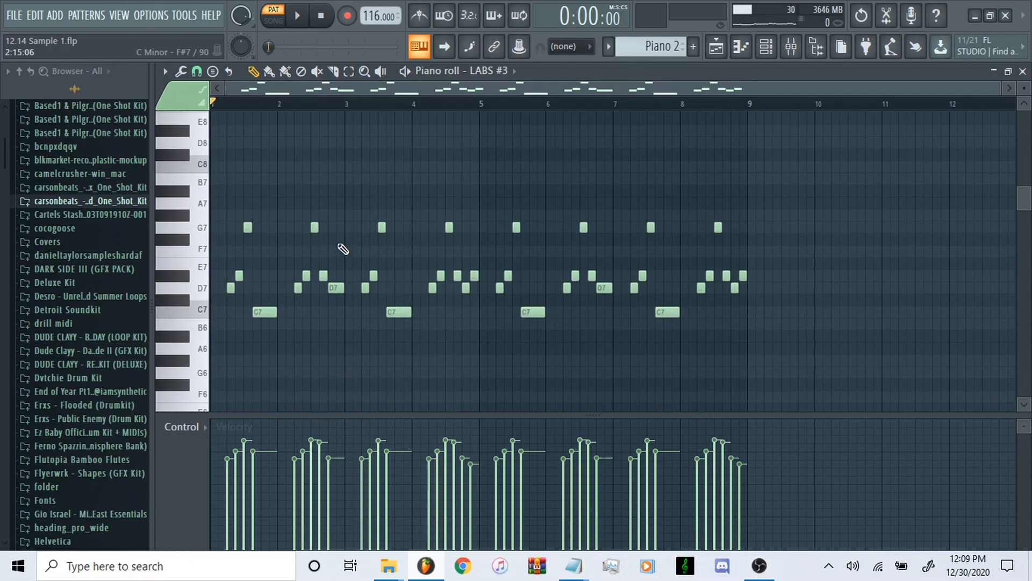
click(786, 52)
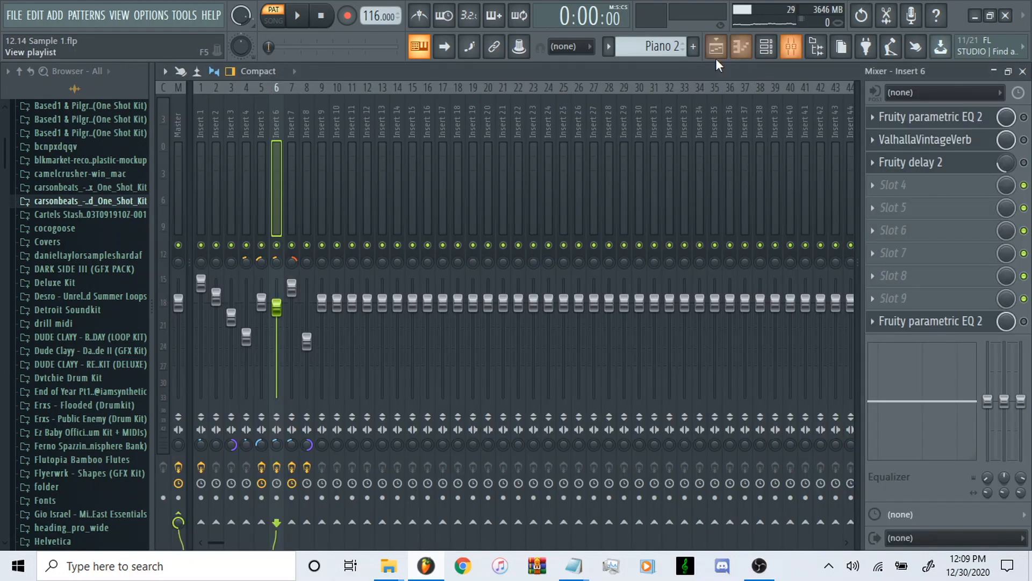
click(716, 53)
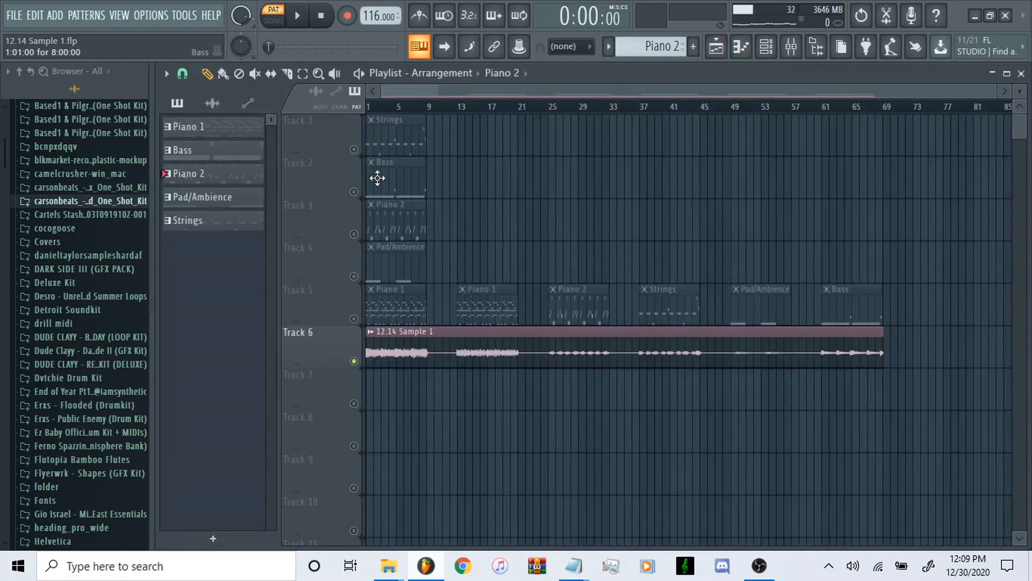
click(359, 296)
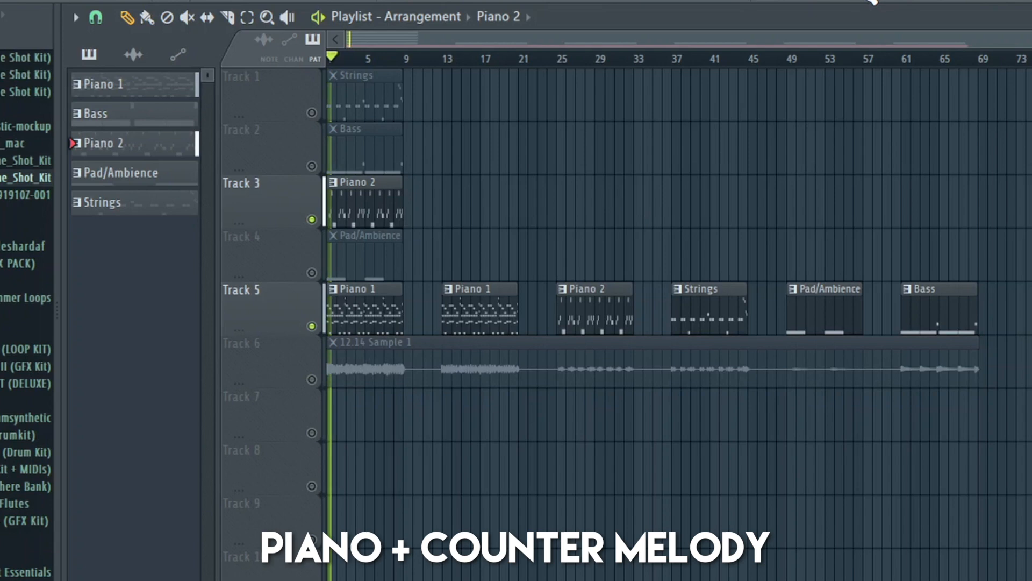
click(791, 47)
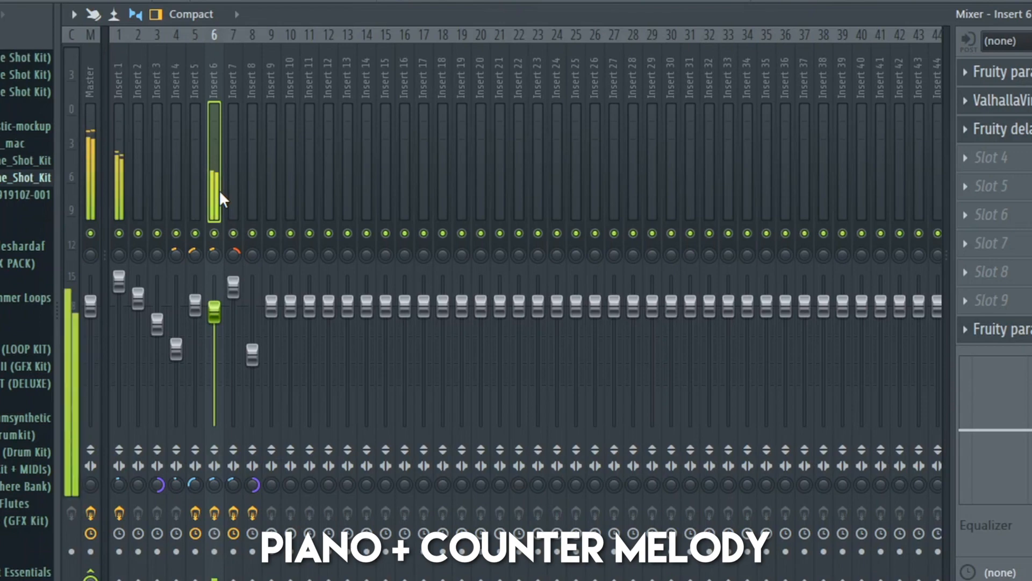
On mixer Insert 1, enable both Fruity parametric EQ 2 slots and RC-20 Retro Color, and inspect their settings.
click(200, 142)
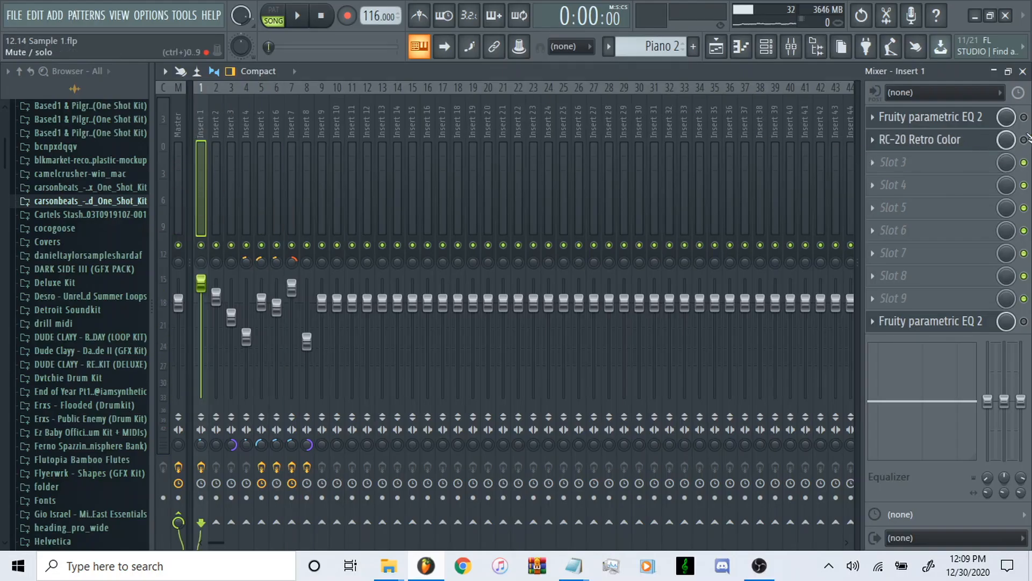
click(968, 119)
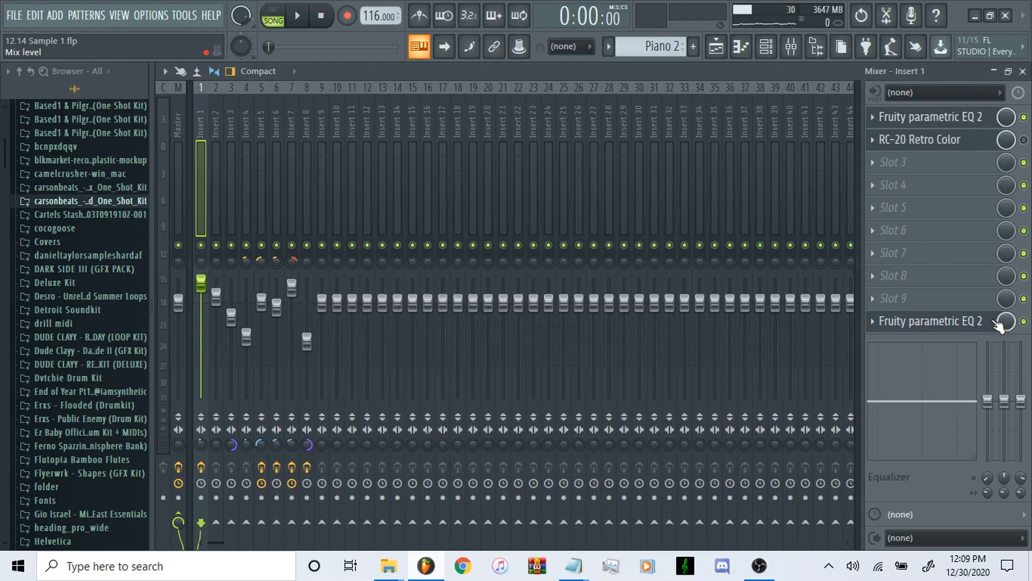
click(969, 322)
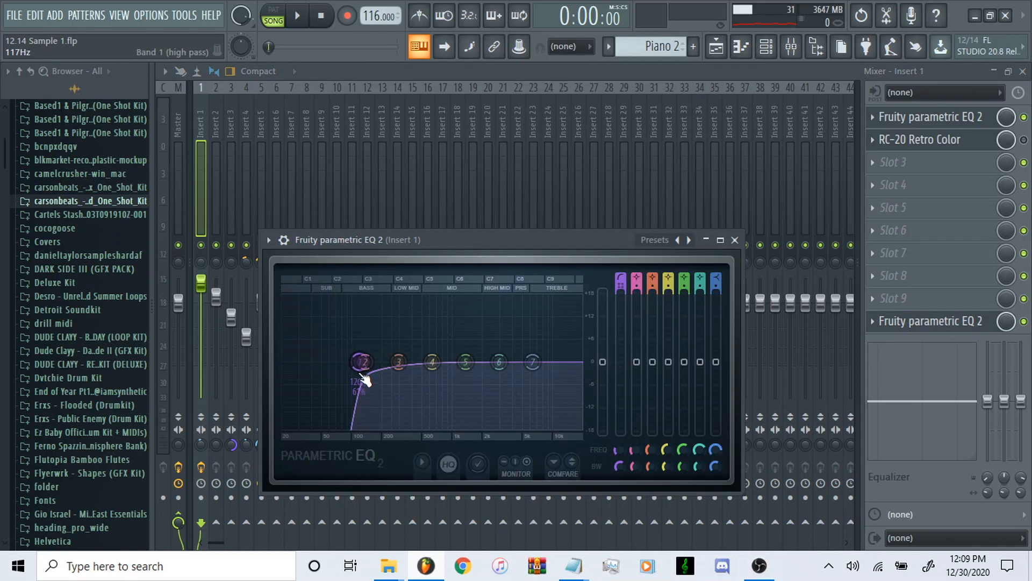
click(972, 143)
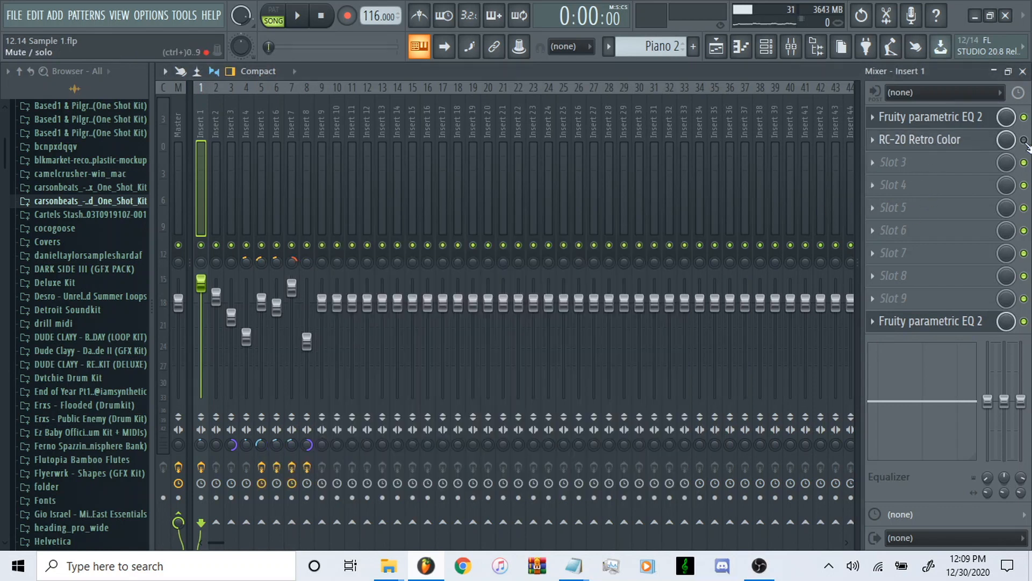
click(1023, 140)
click(944, 145)
click(583, 372)
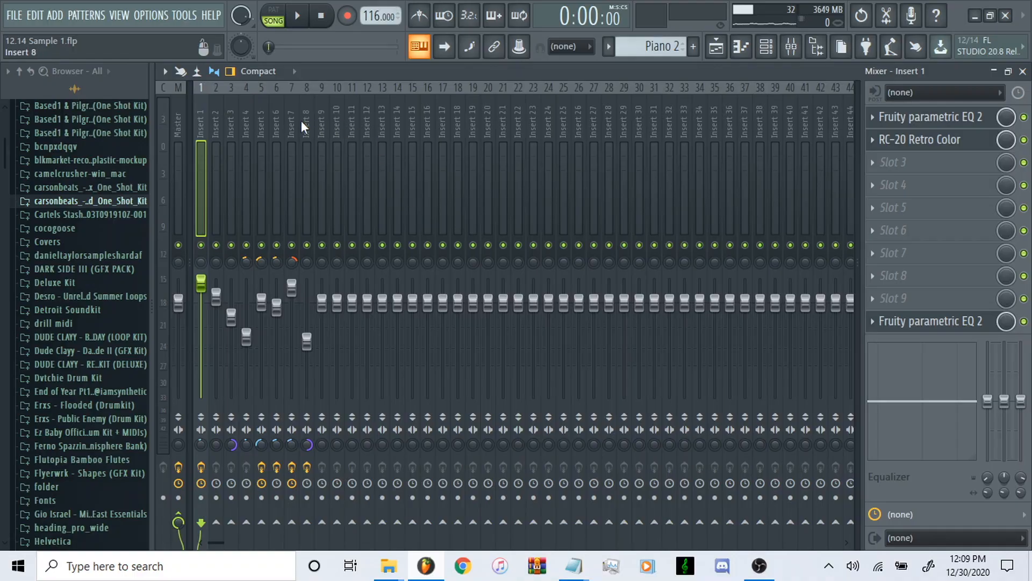
Review the effect chain on mixer Insert 6, starting with its first Fruity parametric EQ 2, and play both pianos with effects.
click(277, 118)
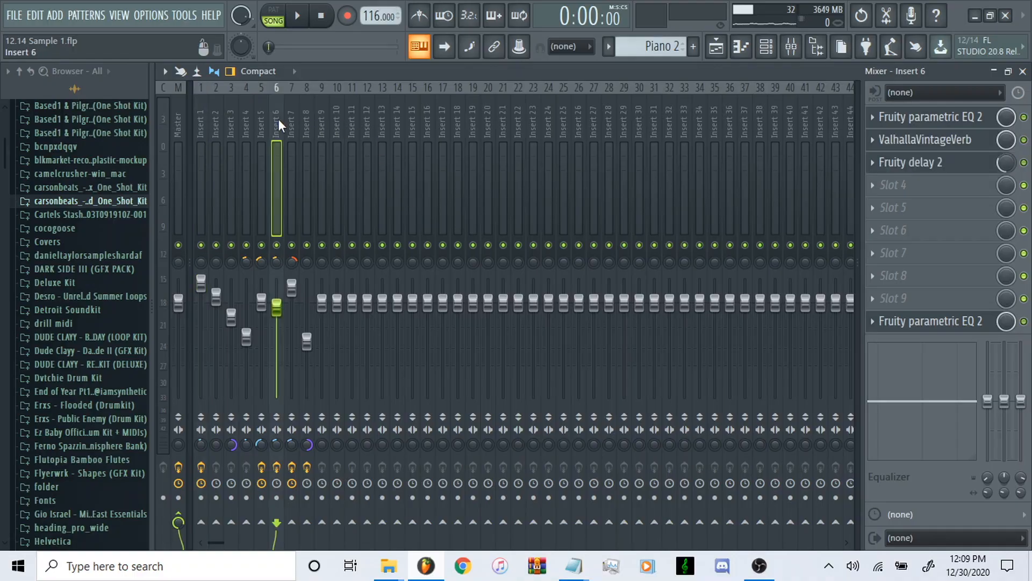
click(982, 123)
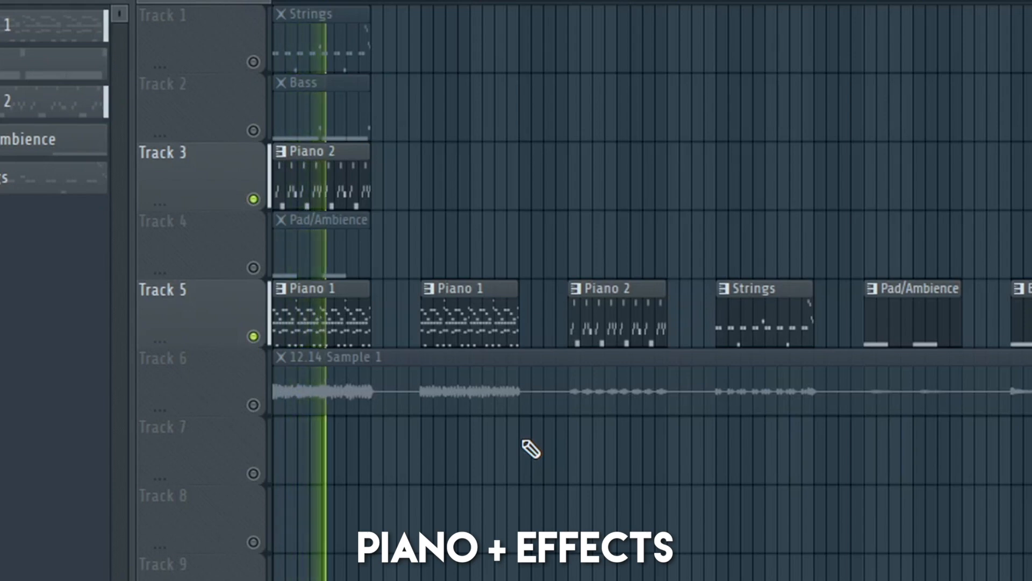
key(space)
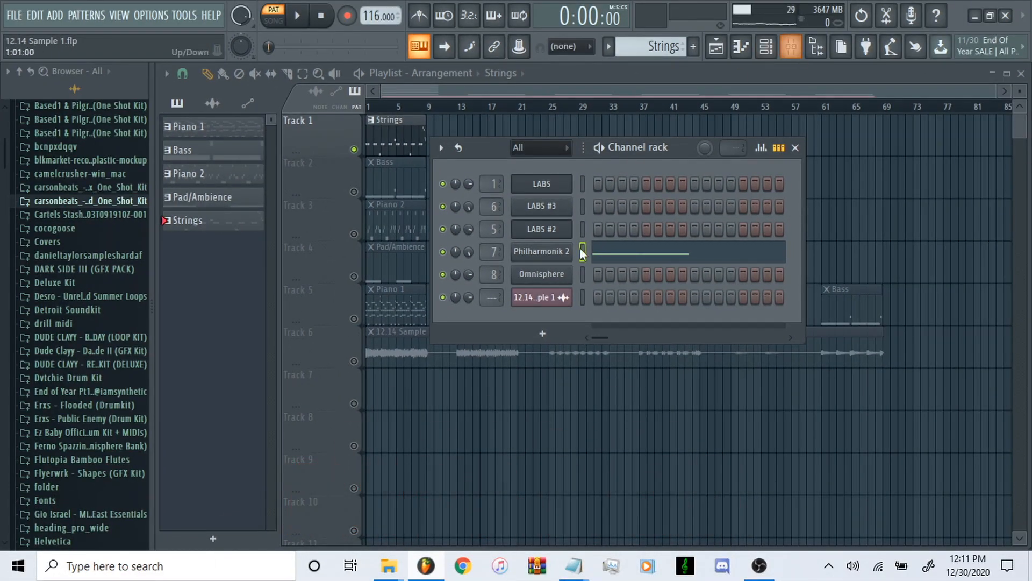
Inspect the Full Strings Staccato instrument in Philharmonik 2 and play the Strings pattern's notes from bar 1.
click(549, 259)
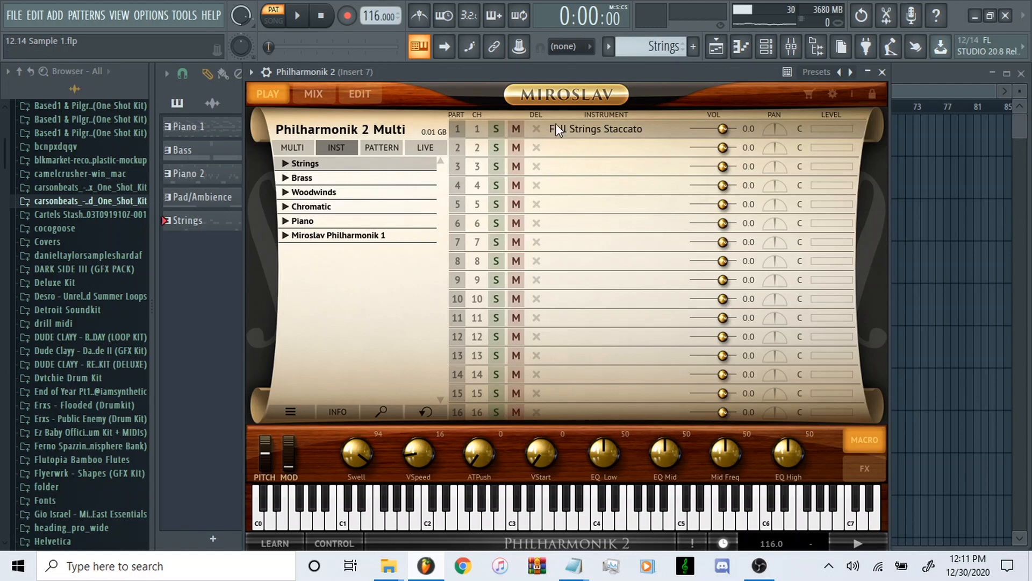
click(791, 47)
key(F7)
scroll(438, 366, down, 8)
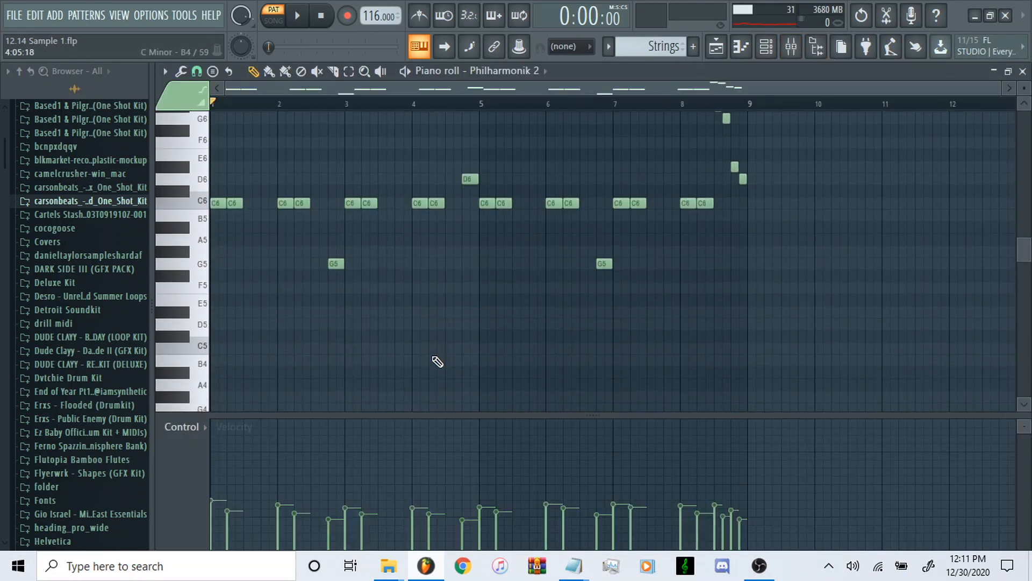
scroll(437, 362, up, 3)
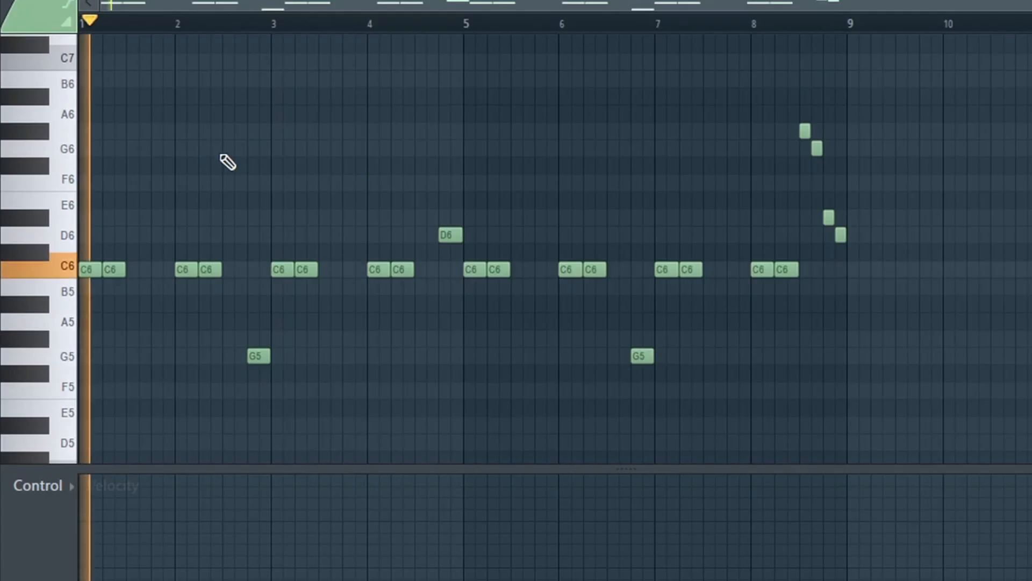
key(space)
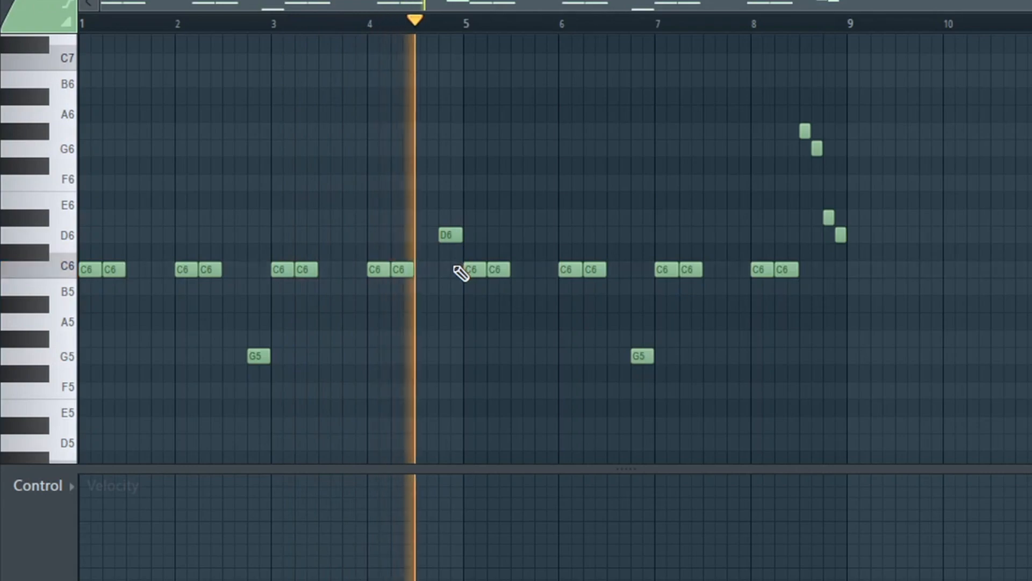
Move the playhead to bar 8 of the Strings pattern and play its closing run of notes.
key(space)
drag(485, 26, 756, 79)
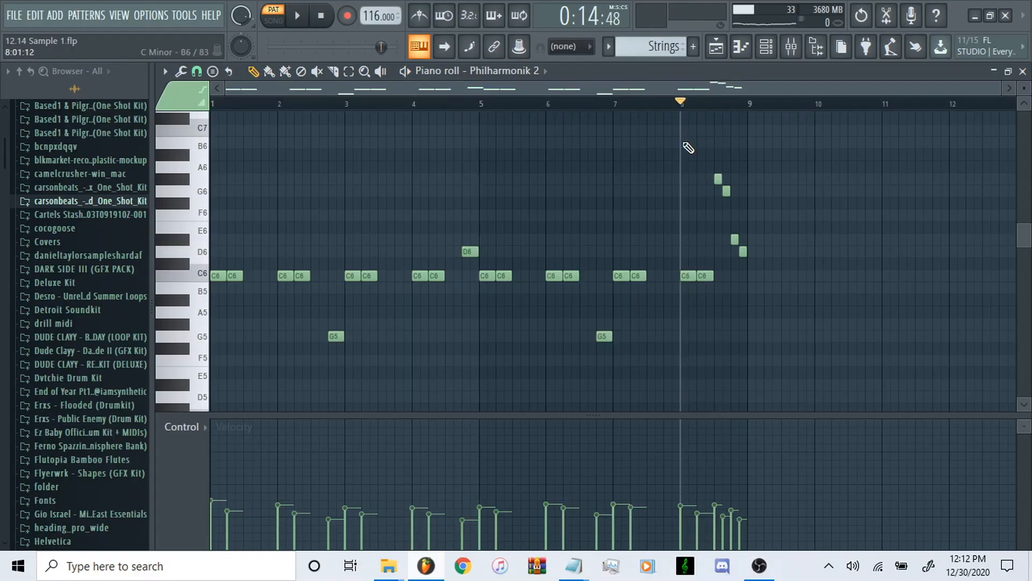
key(space)
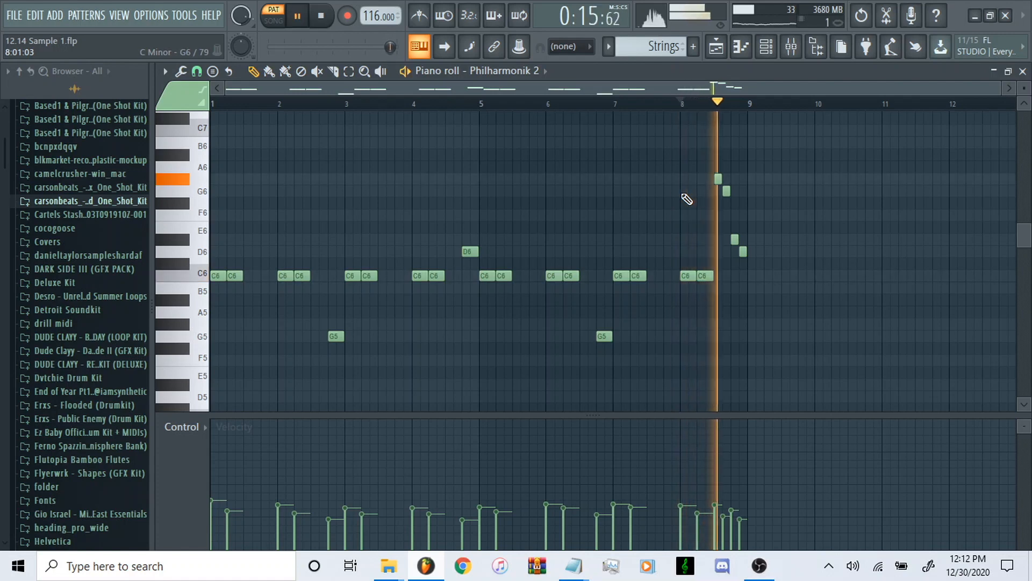
key(space)
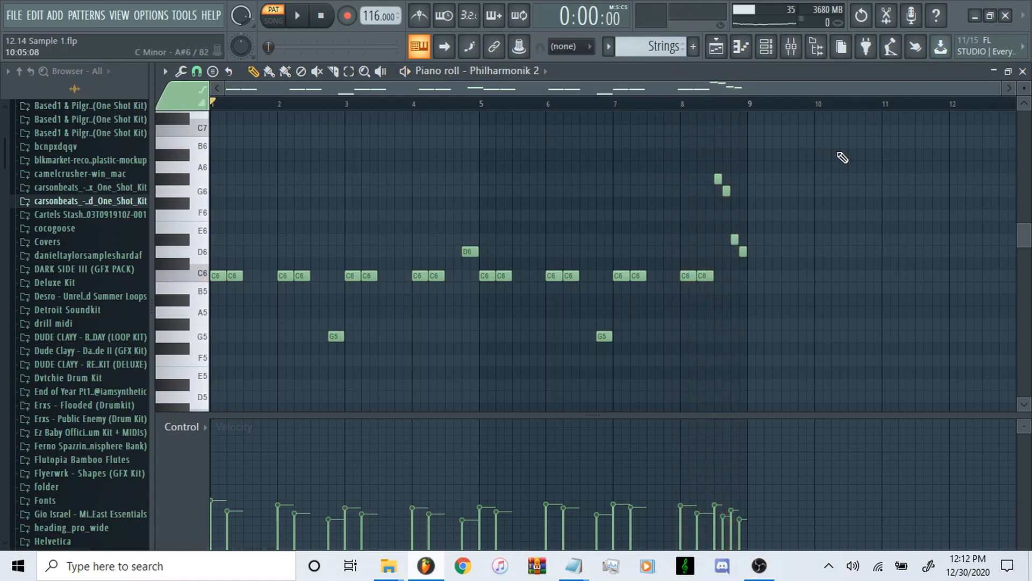
Enable Fruity parametric EQ 2 and ValhallaVintageVerb on mixer Insert 7, inspect their settings, and play the processed strings.
click(791, 52)
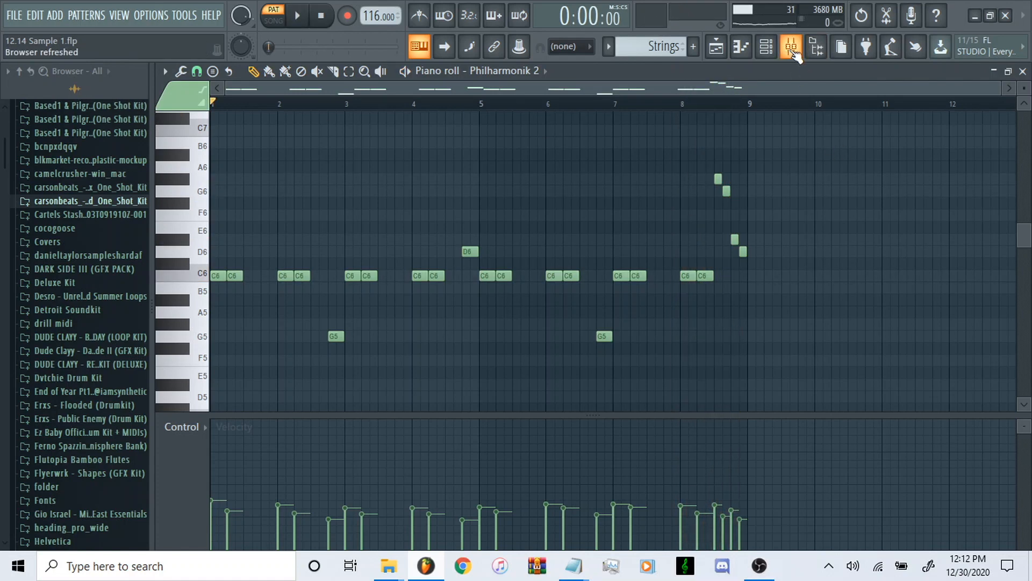
click(791, 51)
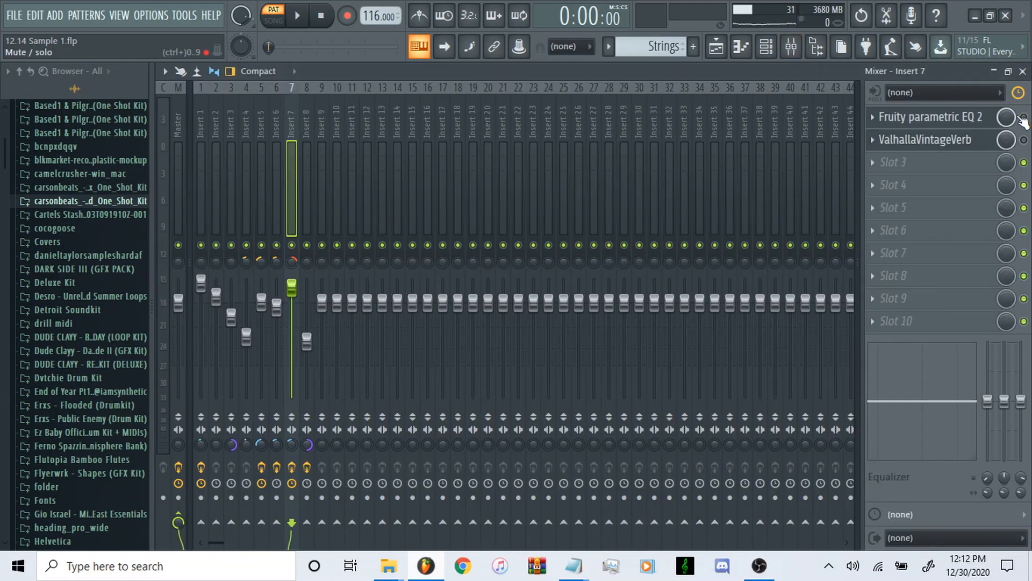
click(946, 117)
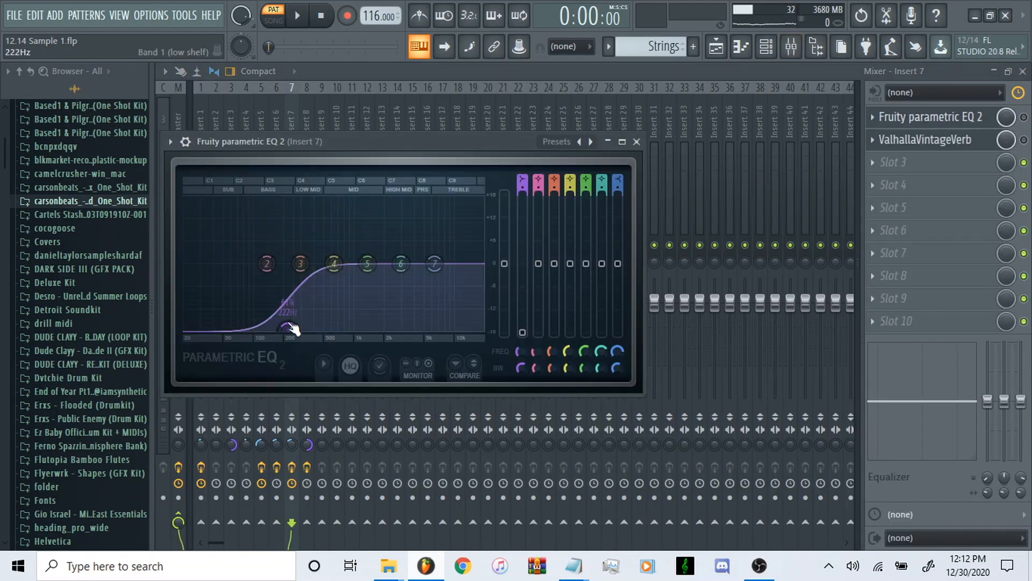
click(930, 139)
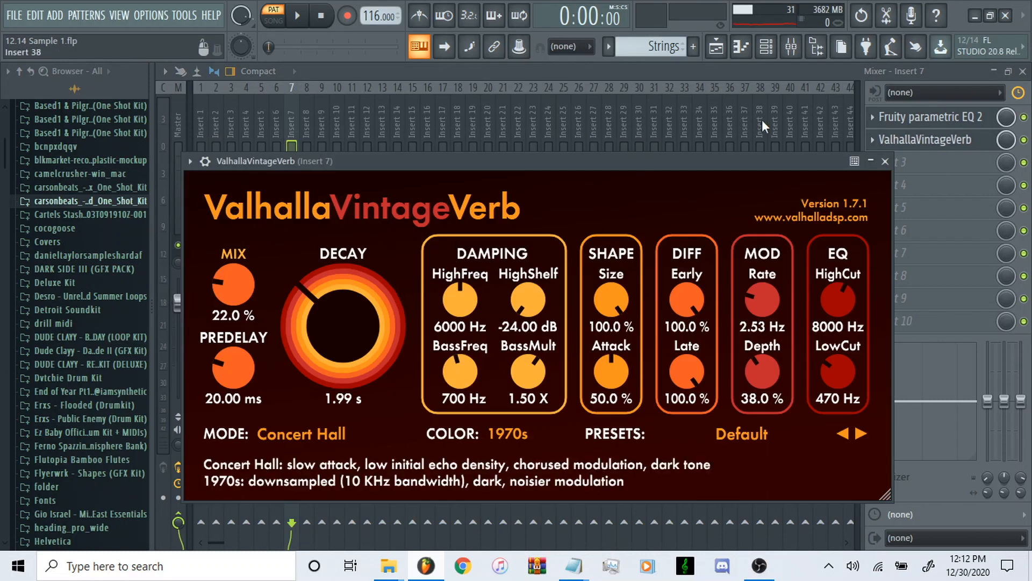
click(724, 71)
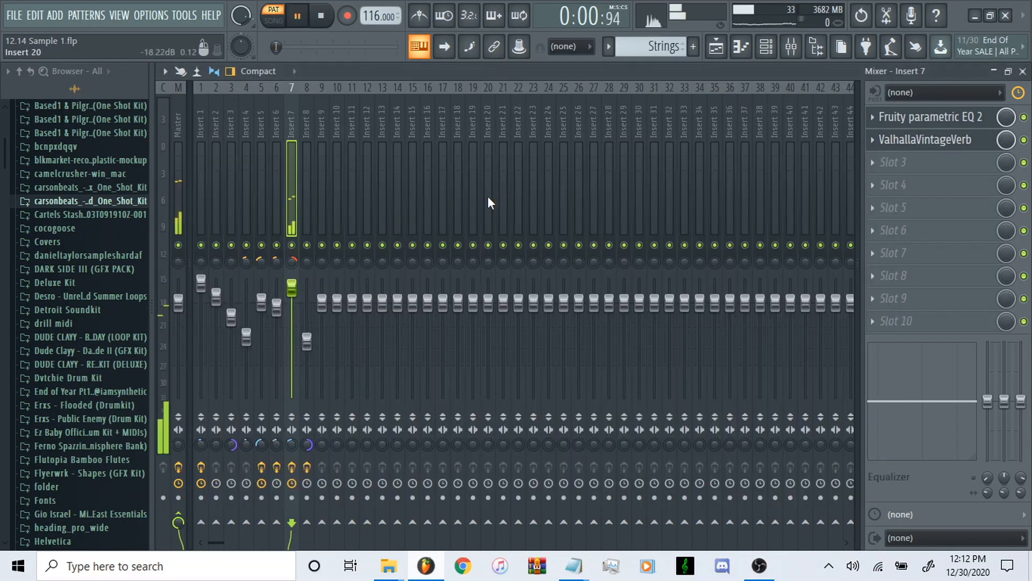
Unmute Track 3 and Track 5 in the playlist and play both pianos together with the strings.
click(716, 48)
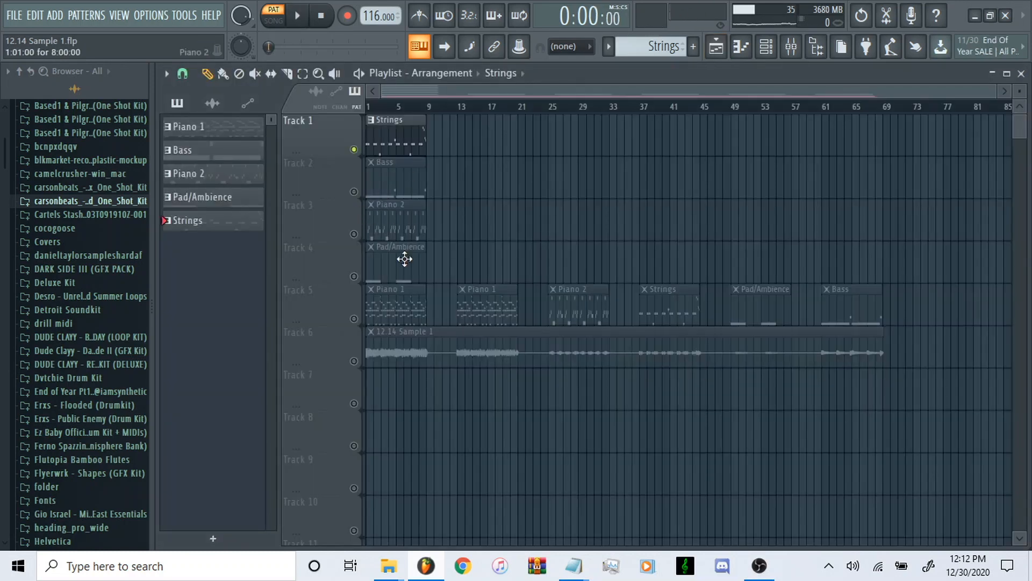
click(354, 234)
click(354, 318)
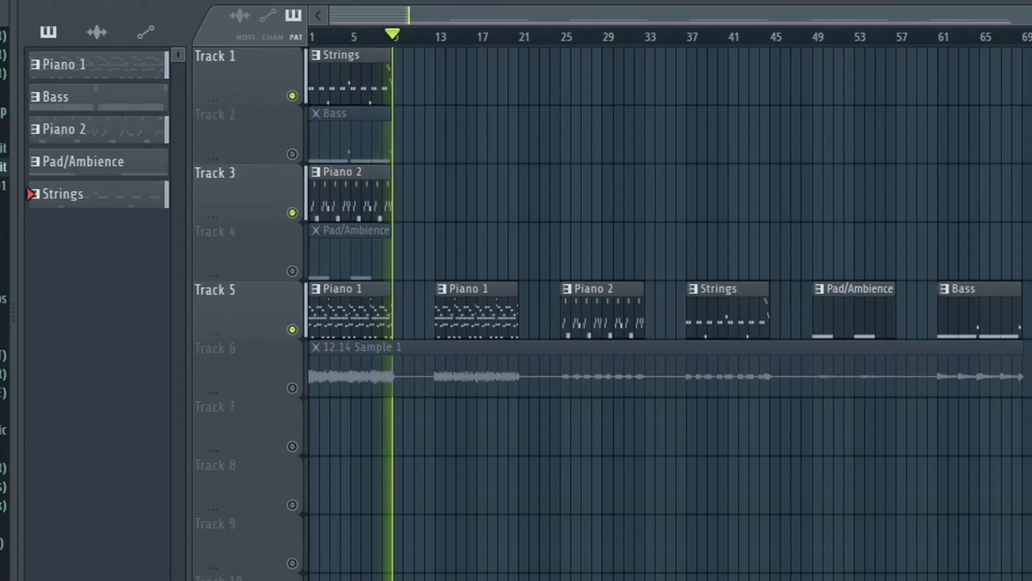
key(space)
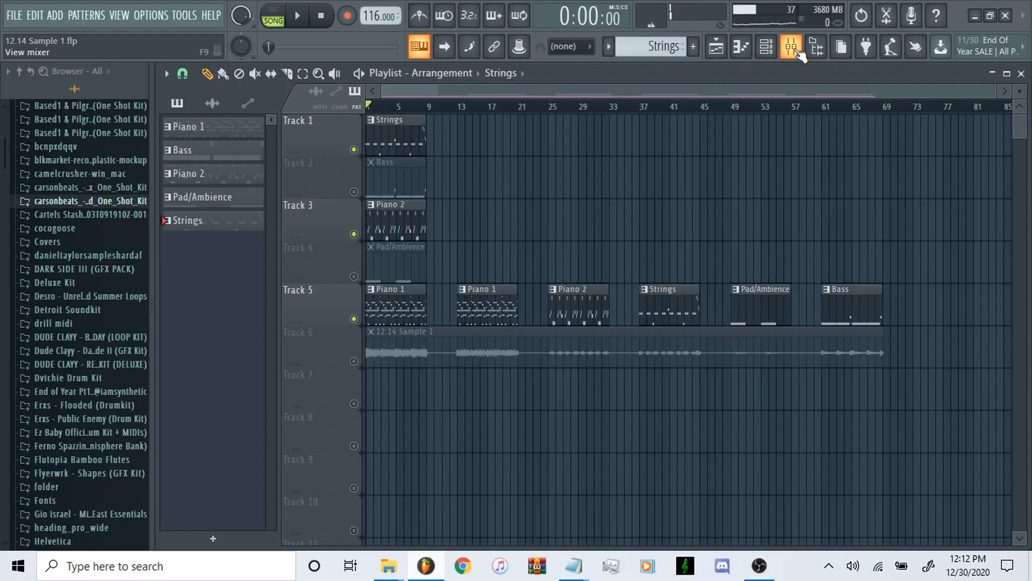
Load Ozone Imager into effect slot 7 of mixer Insert 7.
click(798, 50)
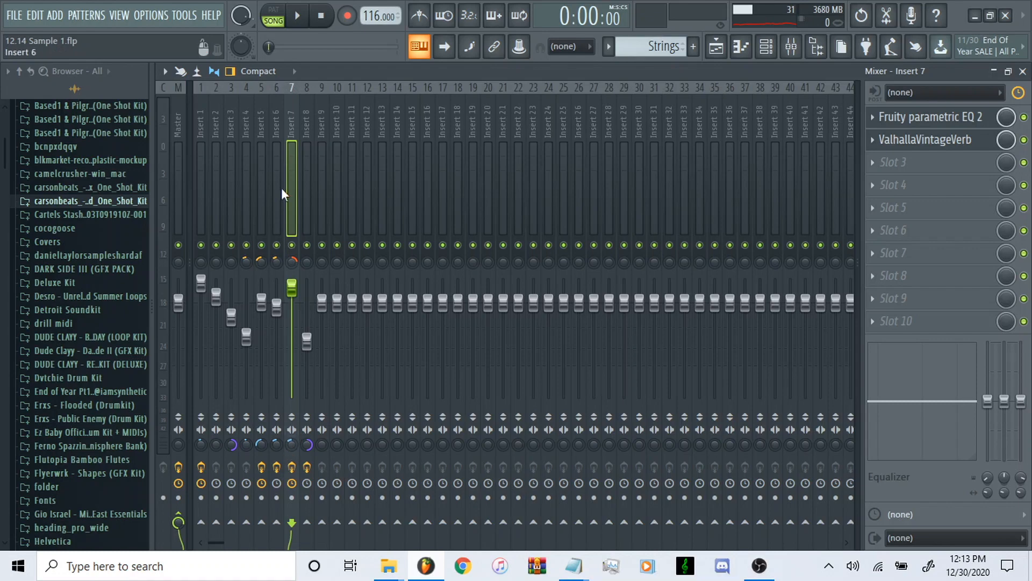
click(881, 253)
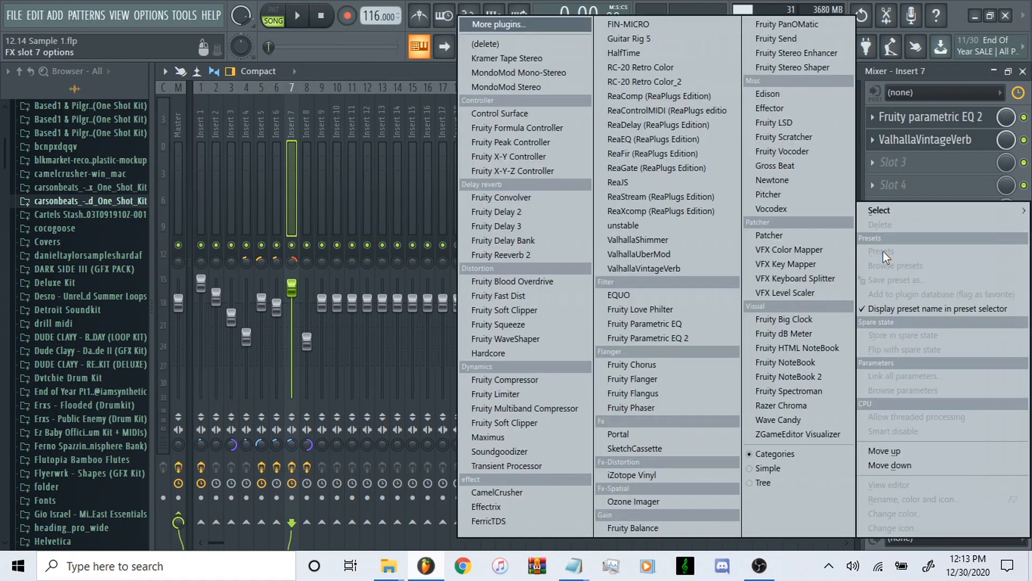
click(640, 499)
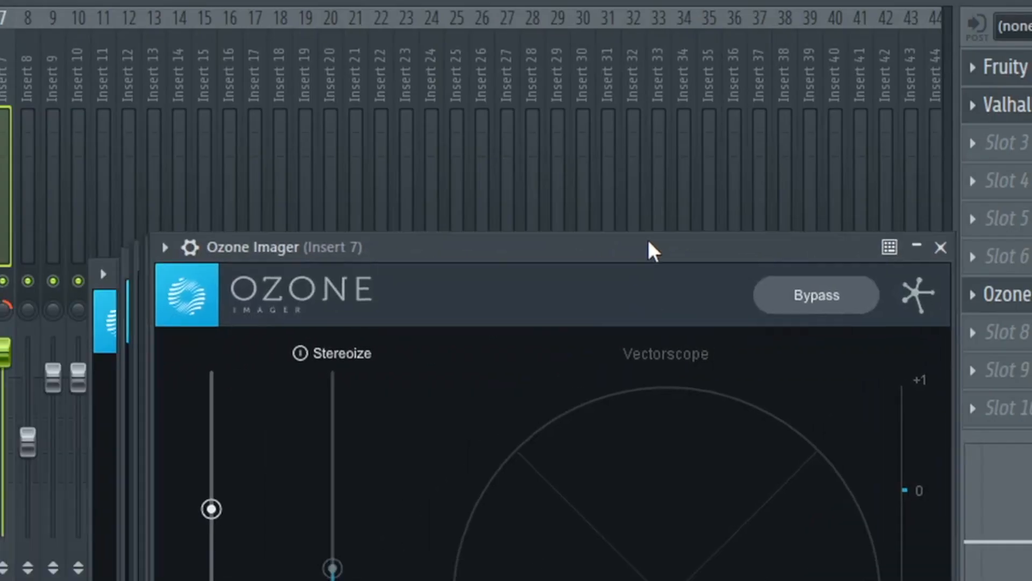
drag(648, 242, 602, 68)
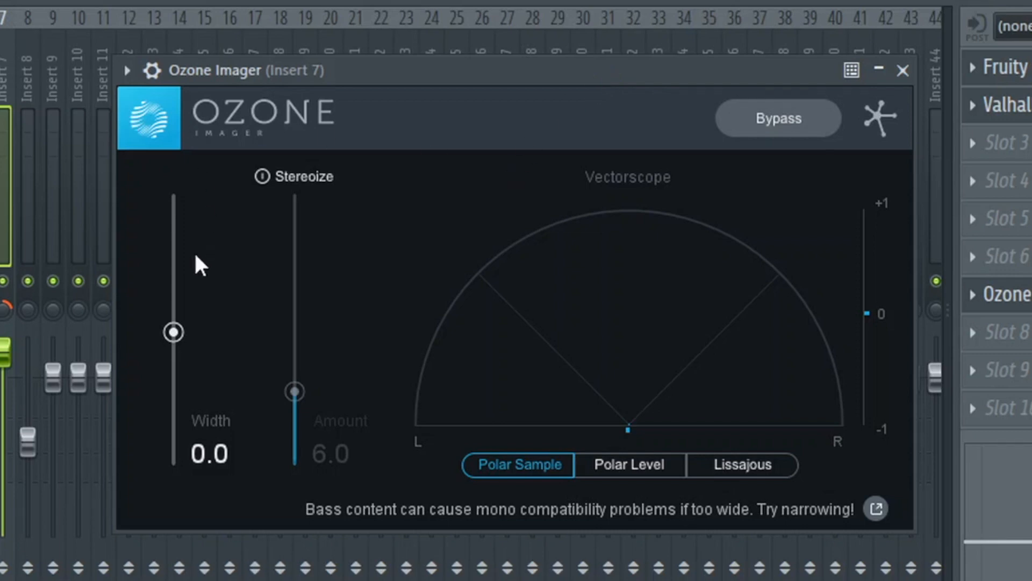
Set Ozone Imager's width to 26.4 for the strings, turn on Stereoize, and close the plugin.
drag(173, 337, 188, 295)
click(263, 177)
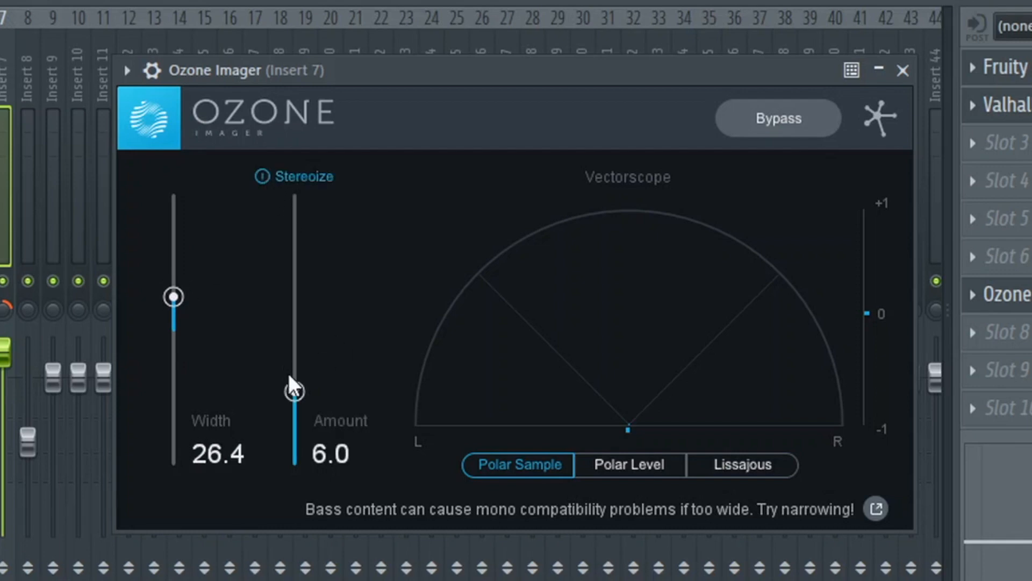
click(1024, 254)
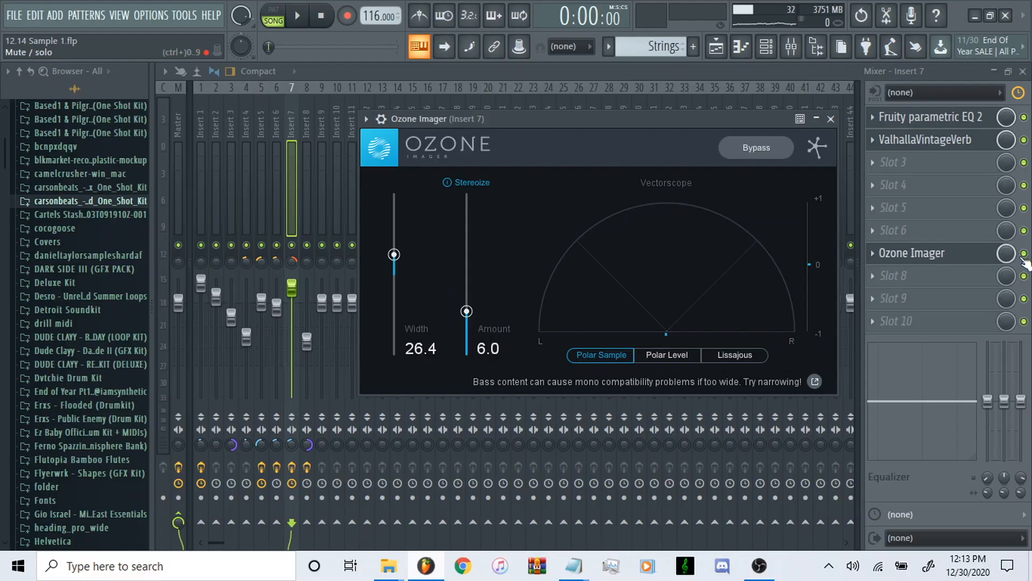
click(903, 71)
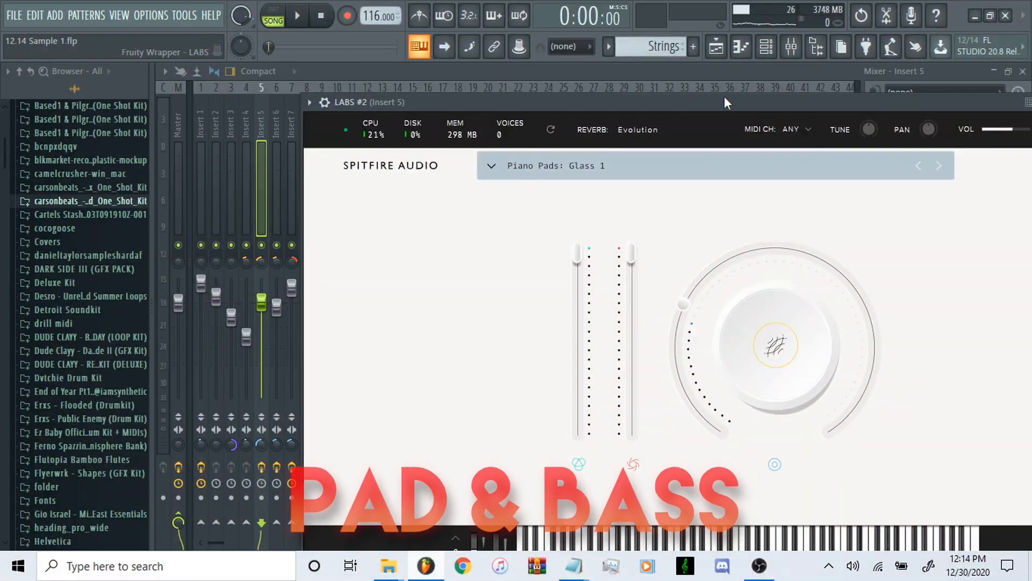
Switch to the Pad/Ambience pattern and open its LABS #2 notes in the piano roll.
drag(725, 102, 650, 92)
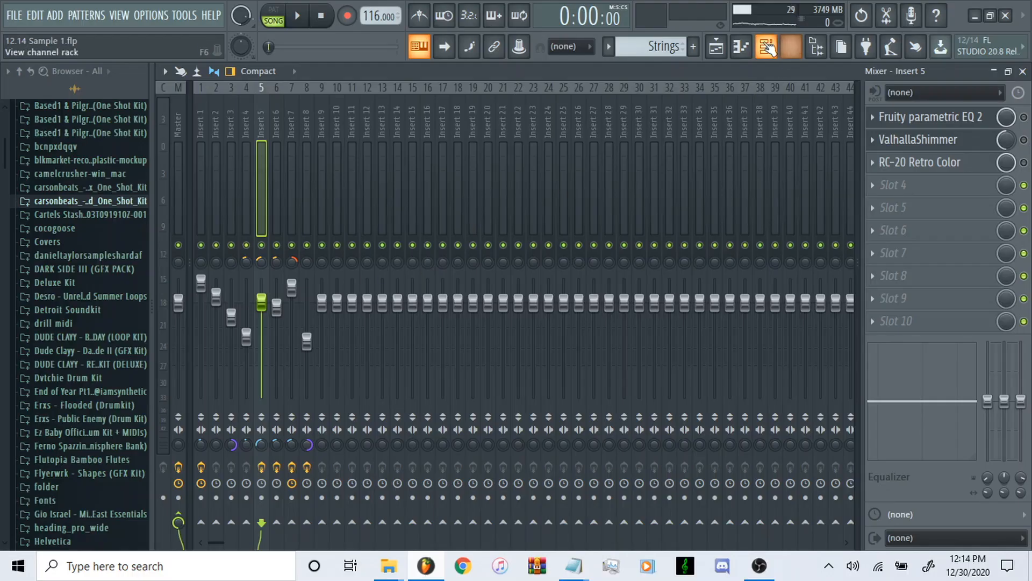
click(662, 47)
click(691, 102)
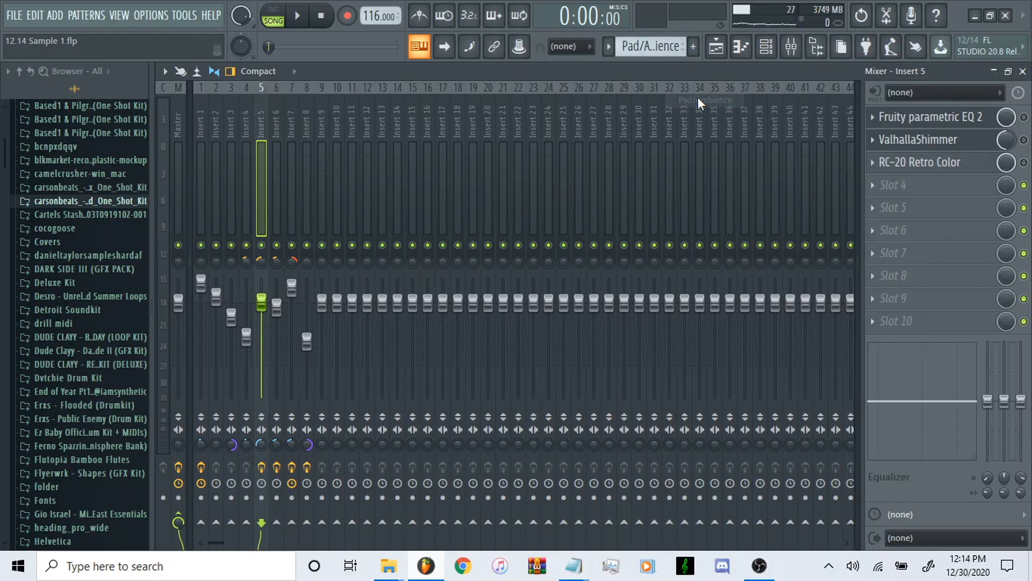
click(774, 56)
click(623, 235)
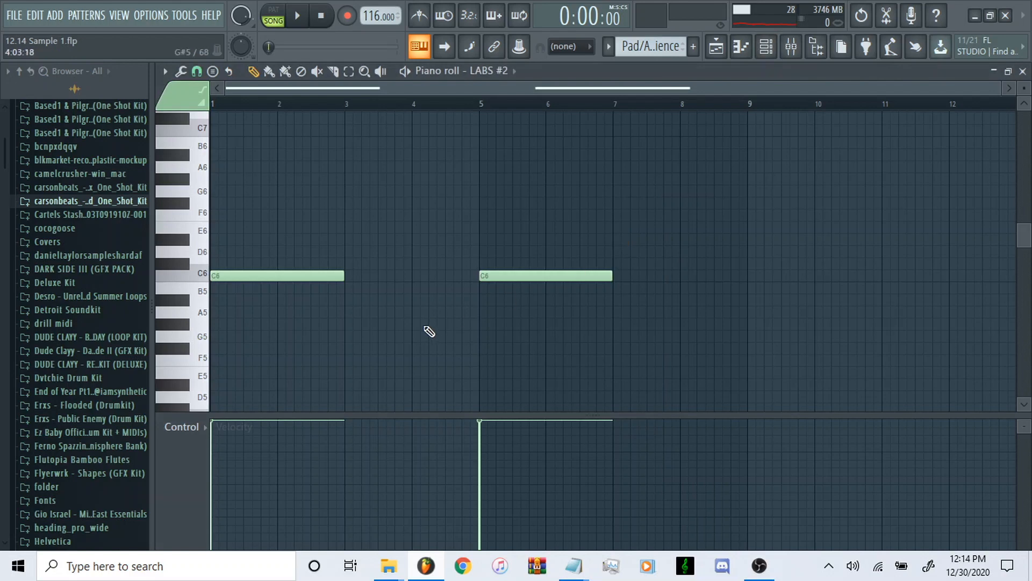
Examine the long C6 pad notes in the LABS #2 piano roll and play the pattern from the beginning.
scroll(455, 349, up, 4)
scroll(455, 350, down, 7)
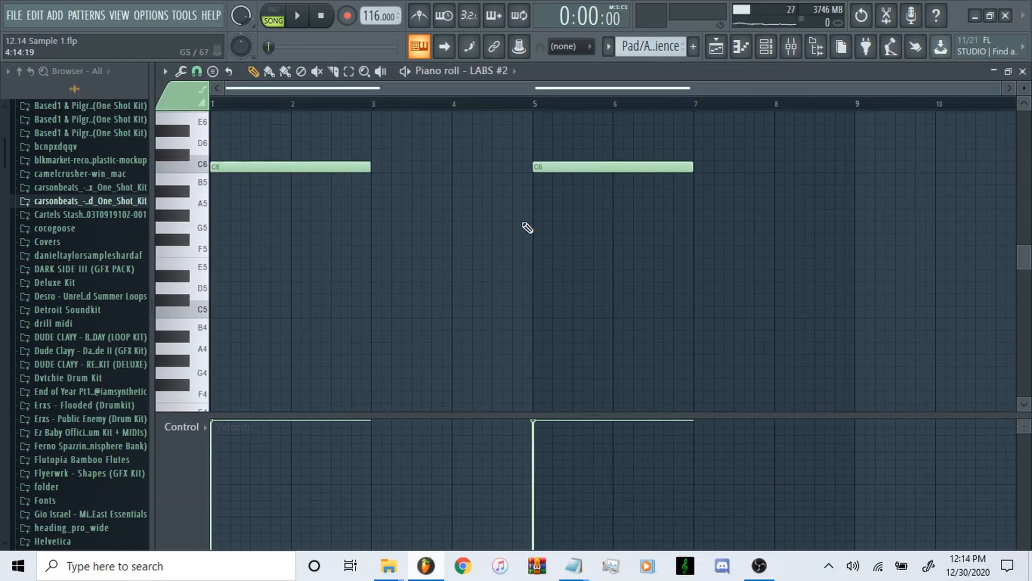
scroll(527, 227, up, 3)
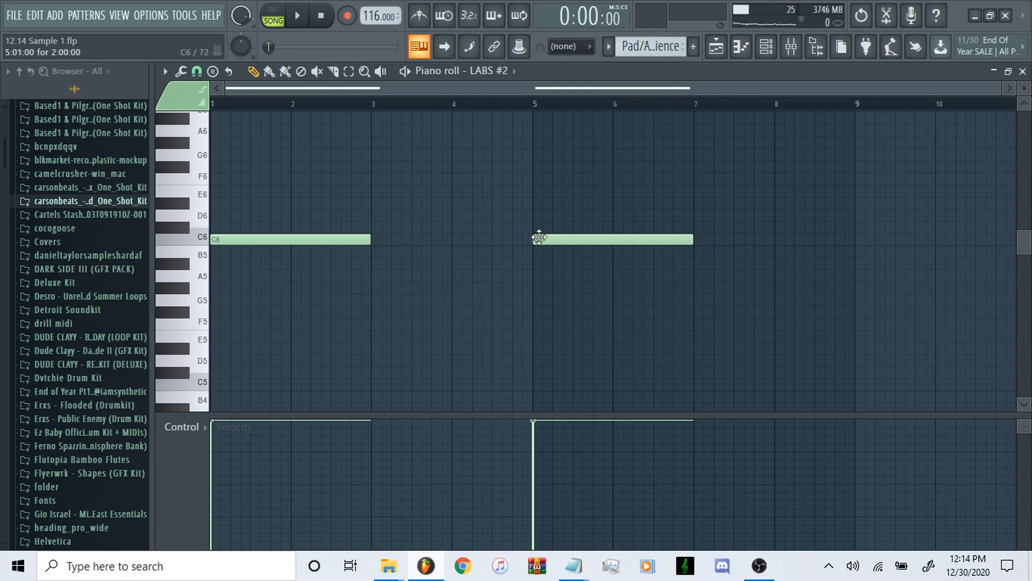
scroll(339, 260, up, 5)
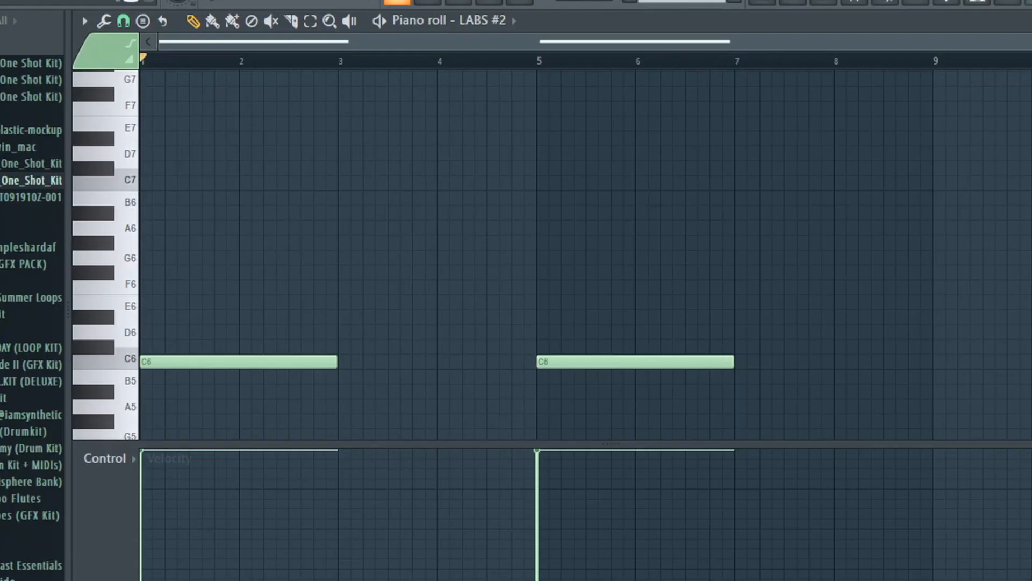
scroll(478, 214, down, 3)
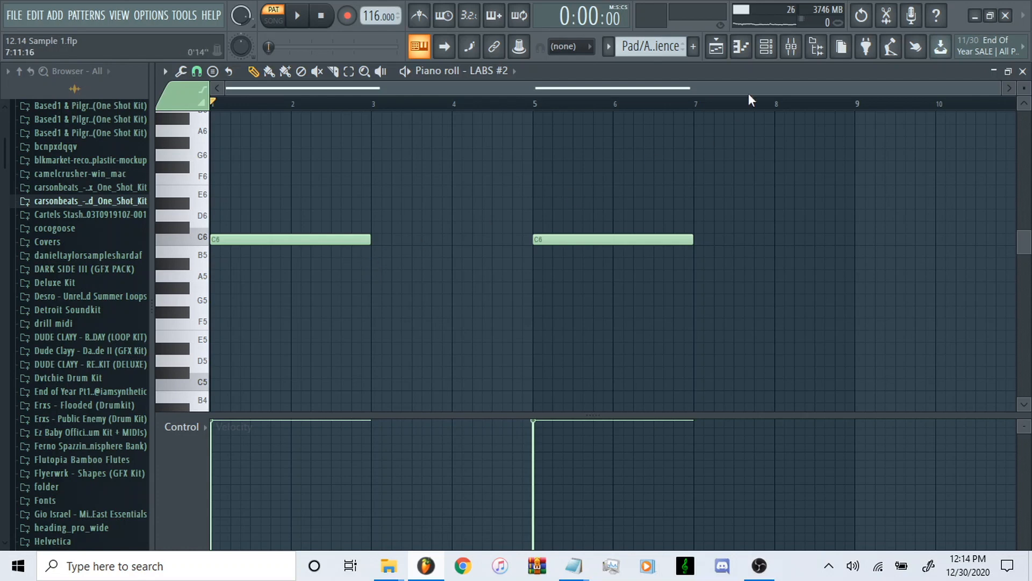
scroll(520, 277, up, 2)
click(220, 103)
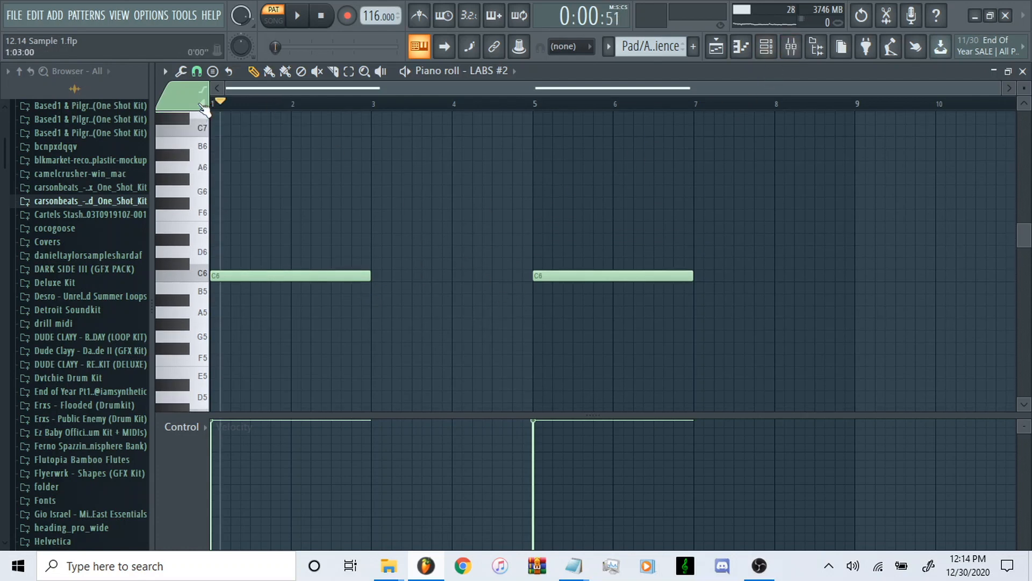
key(space)
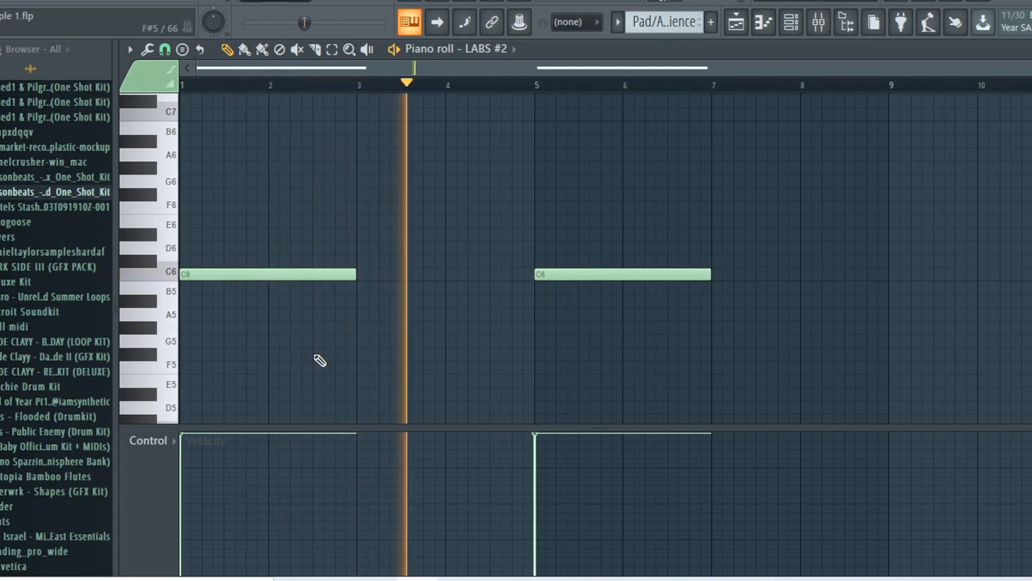
key(space)
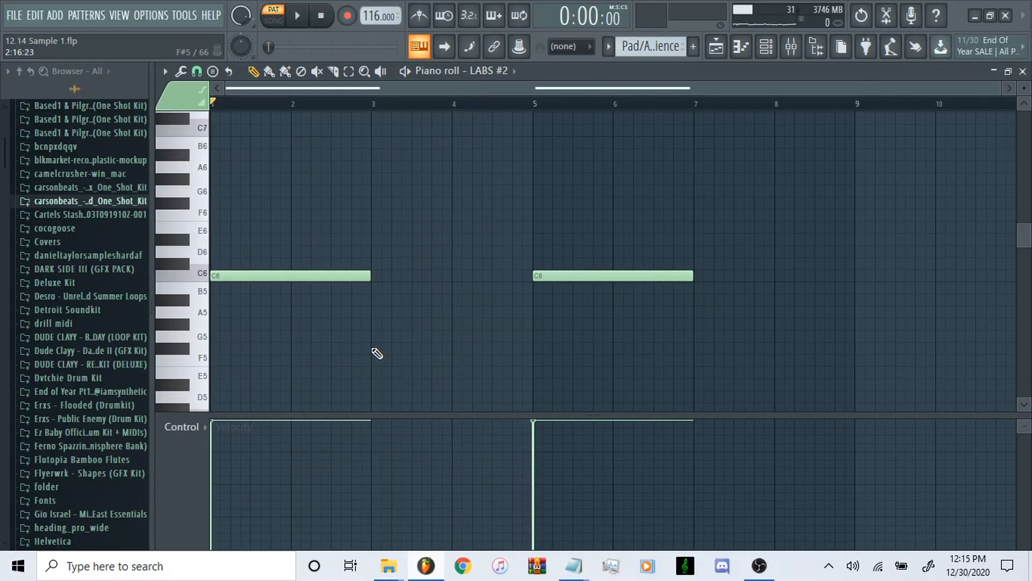
Enable and inspect Fruity parametric EQ 2, RC-20 Retro Color and ValhallaShimmer on mixer Insert 5, and adjust ValhallaShimmer's mix level.
click(791, 46)
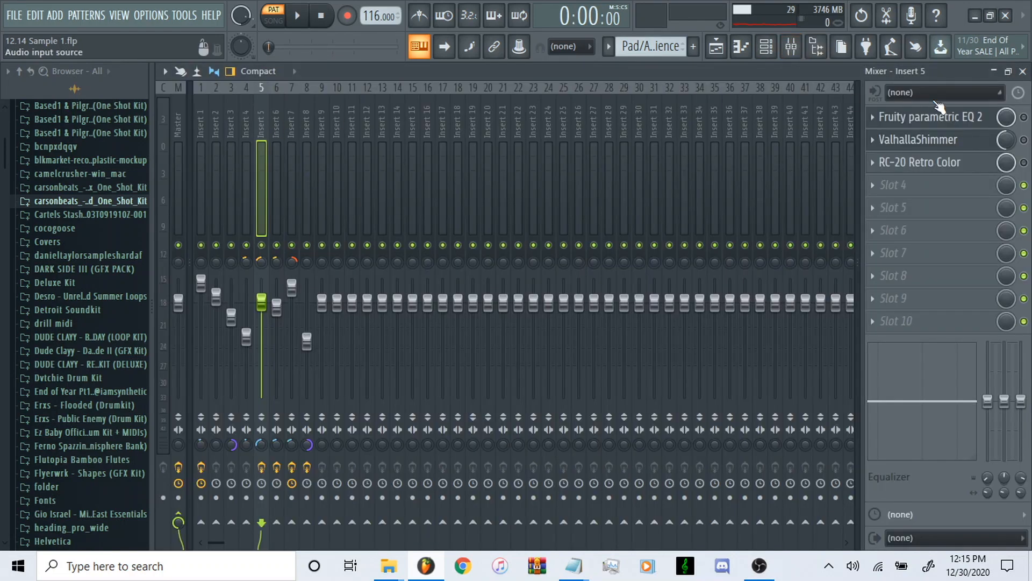
click(968, 122)
key(Escape)
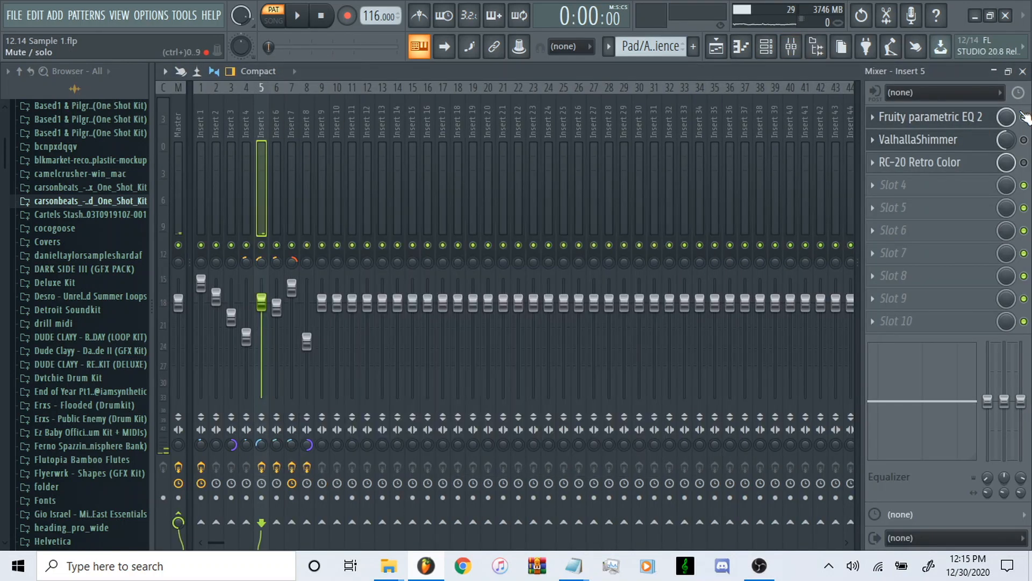
click(965, 164)
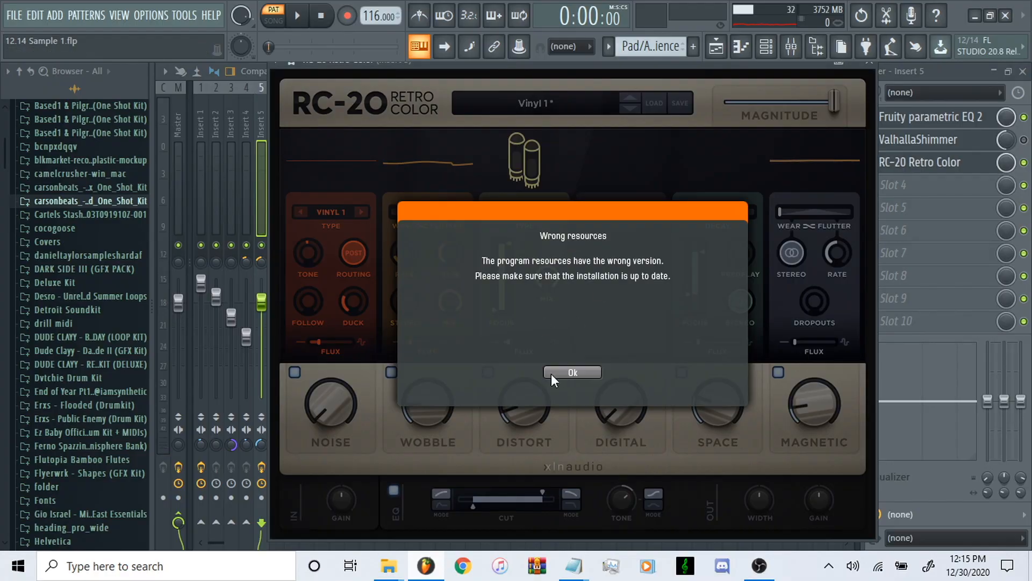
click(572, 372)
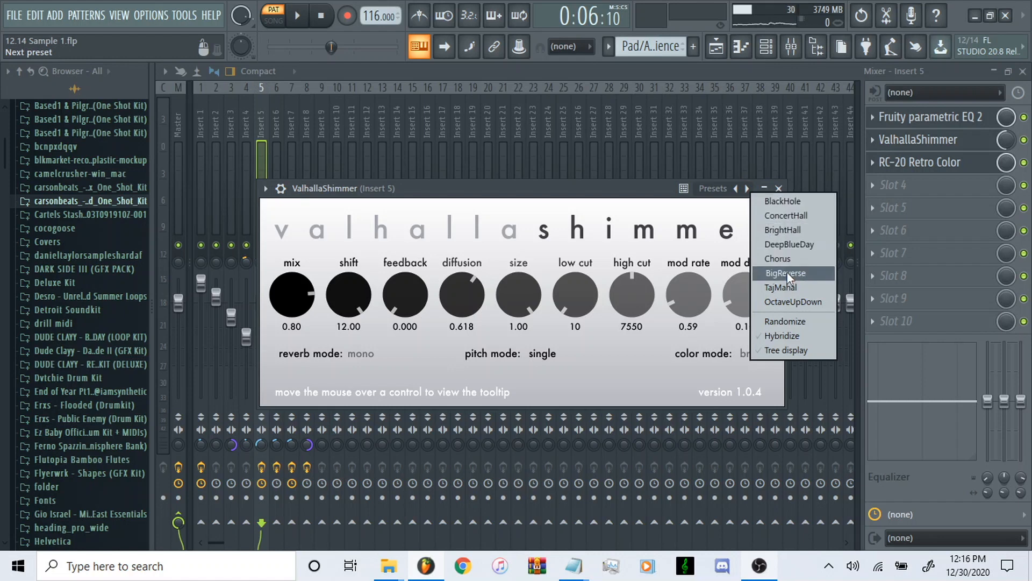
click(591, 191)
drag(1008, 141, 1009, 125)
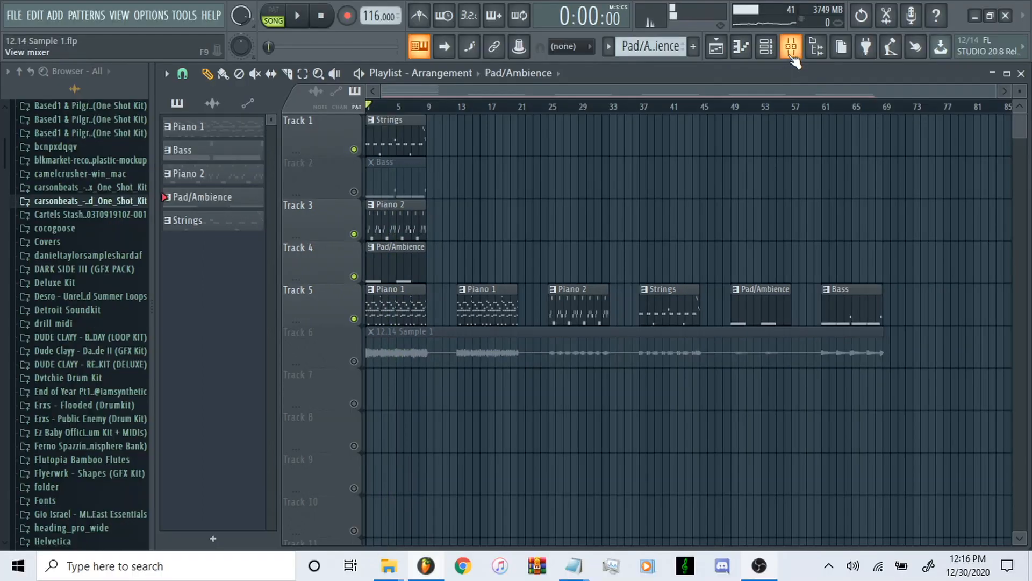
Play the Bass pattern through mixer Insert 8 and examine its C3 and D#3 notes in the Omnisphere piano roll.
click(791, 46)
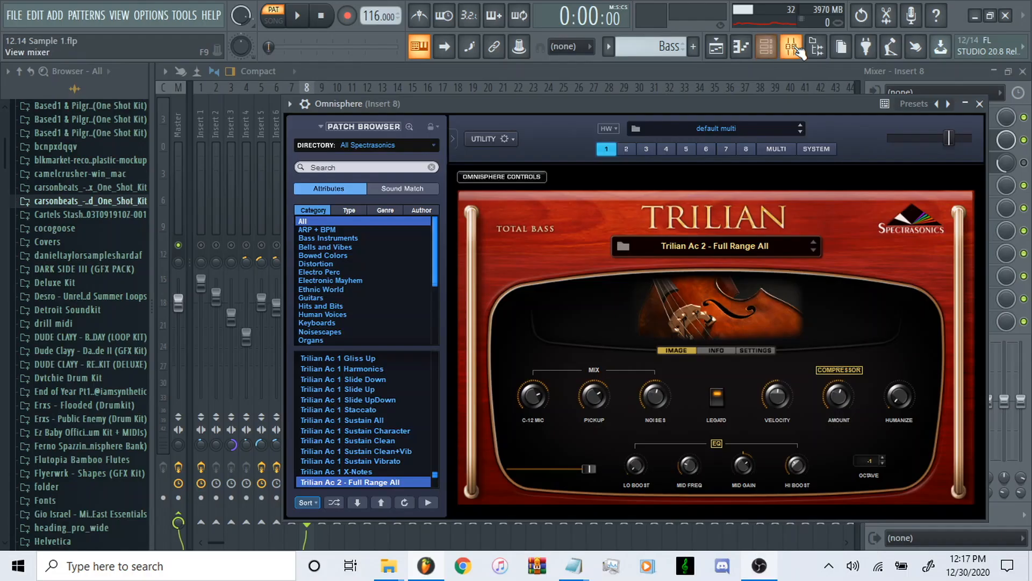
click(791, 46)
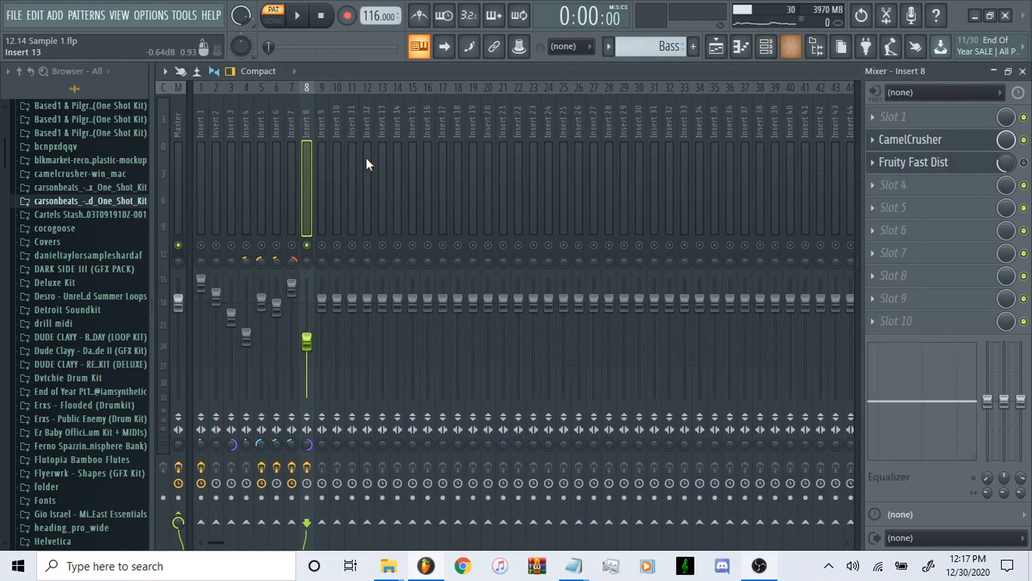
key(space)
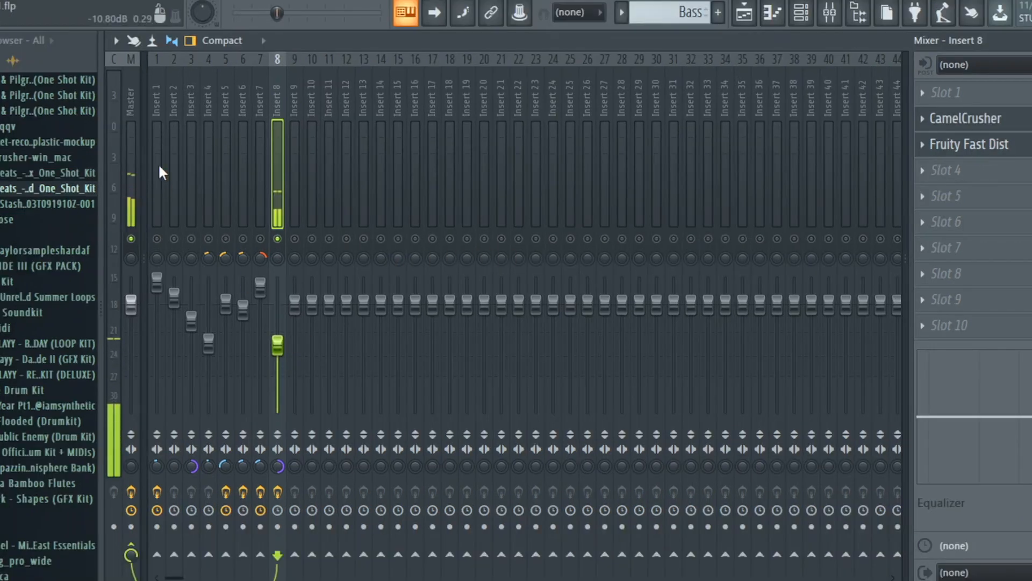
click(802, 16)
click(652, 260)
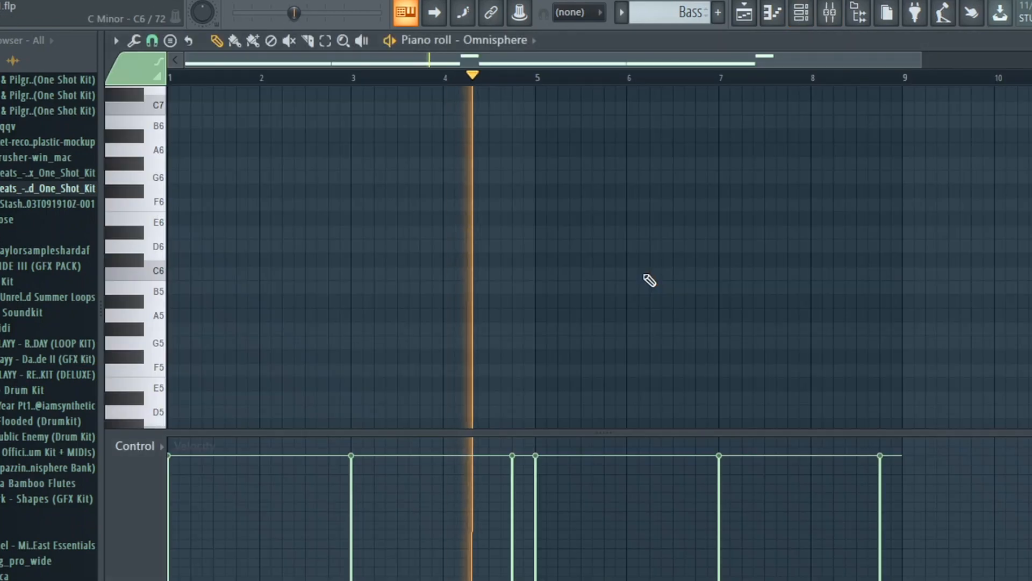
scroll(579, 388, down, 2)
scroll(578, 389, down, 2)
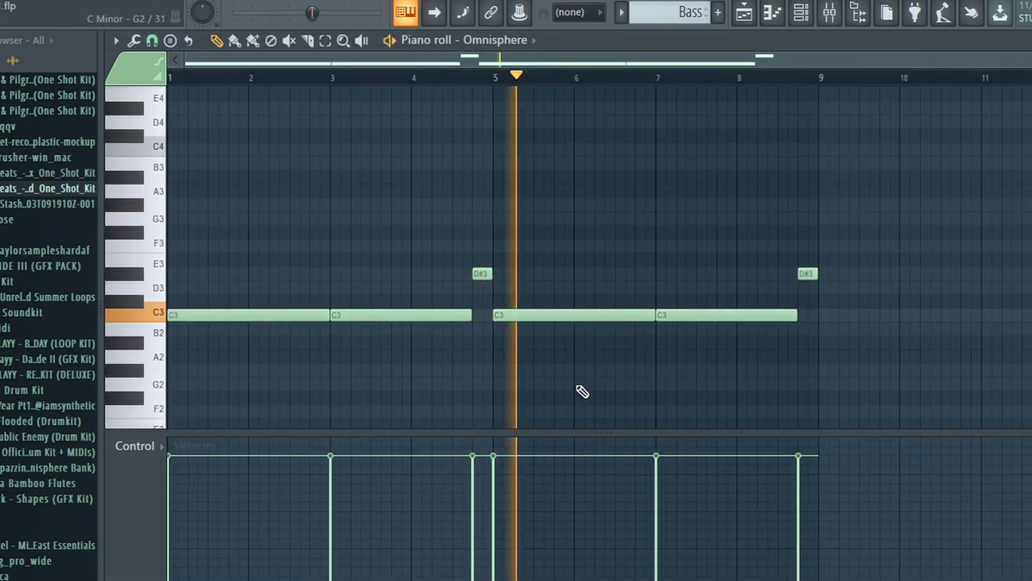
key(space)
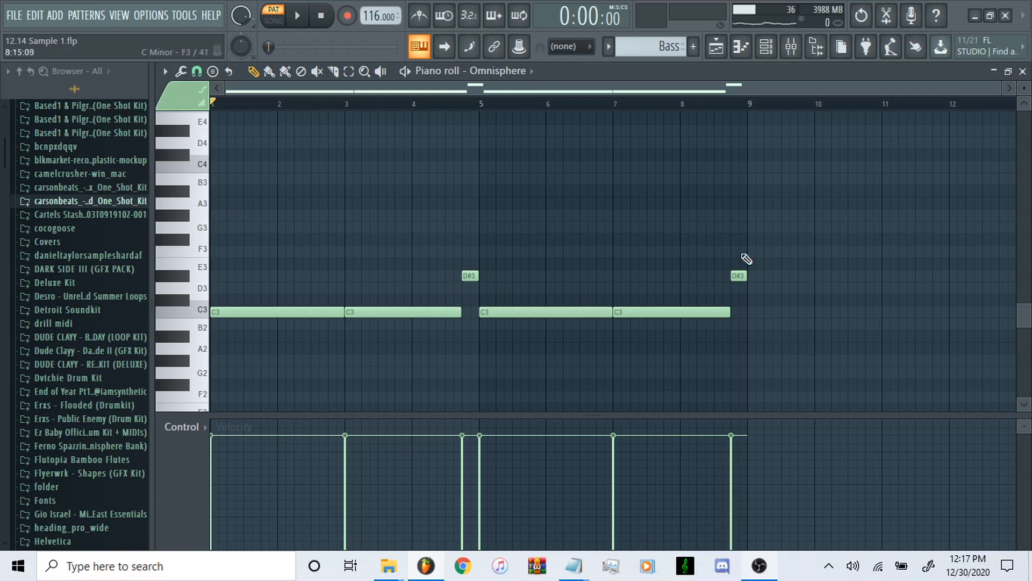
Play the bass through mixer Insert 8 and inspect its CamelCrusher effect.
click(791, 46)
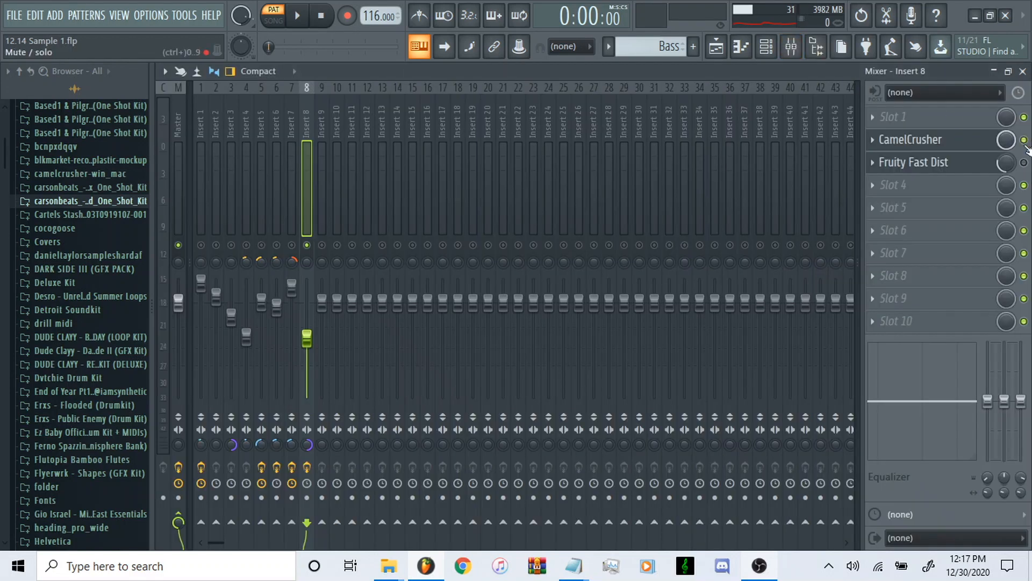
key(space)
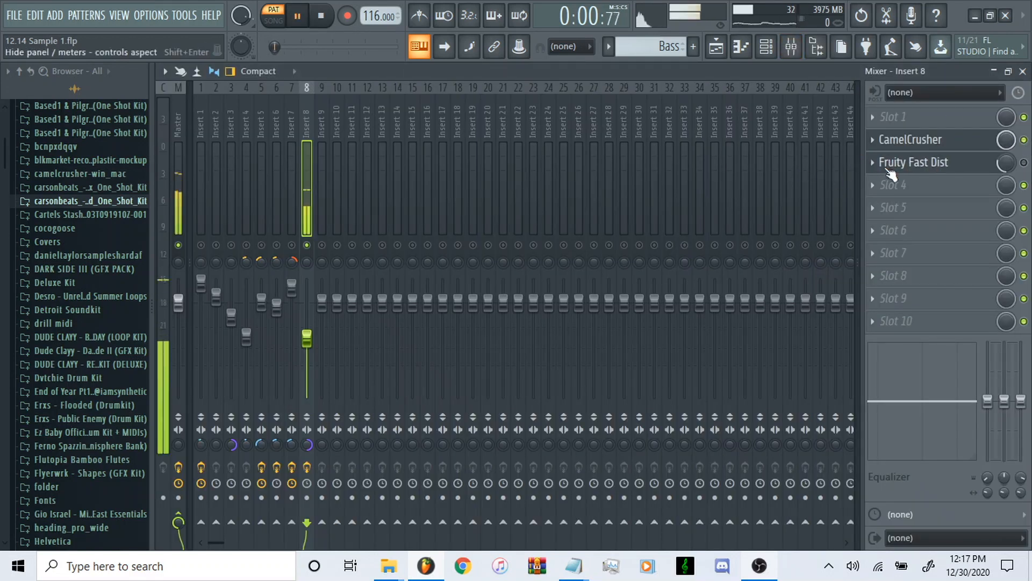
click(939, 141)
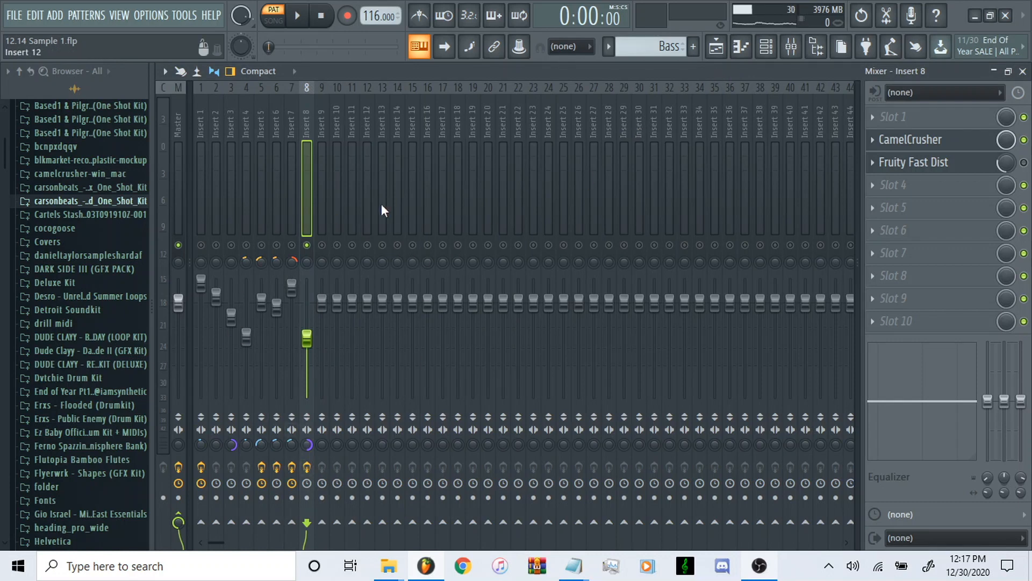
Unmute the Bass on Track 2 in the playlist and switch playback to song mode.
key(F5)
click(354, 191)
key(l)
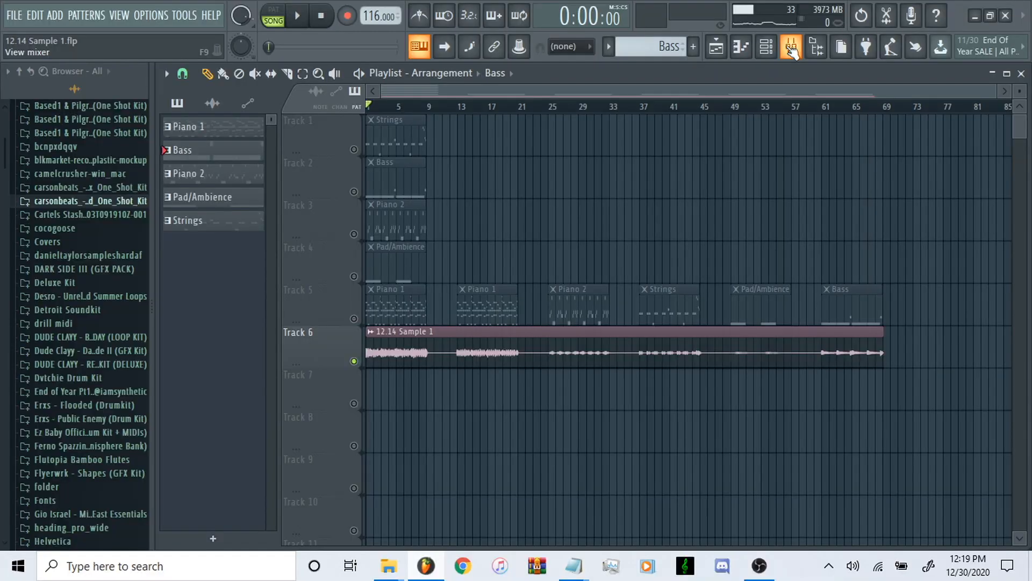
Examine the Ozone Imager and Maximus settings on the mixer's Master track.
click(791, 47)
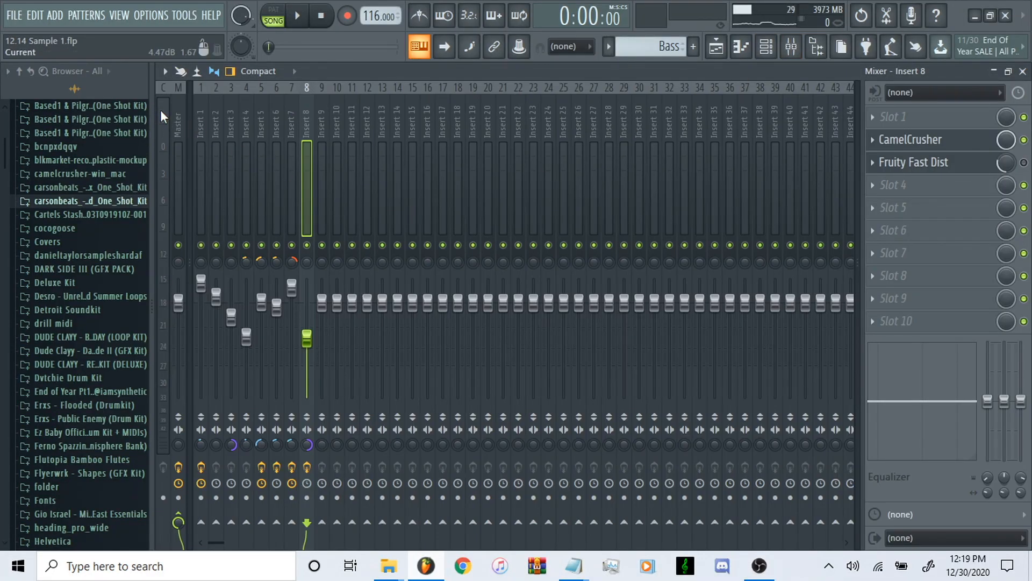
click(176, 114)
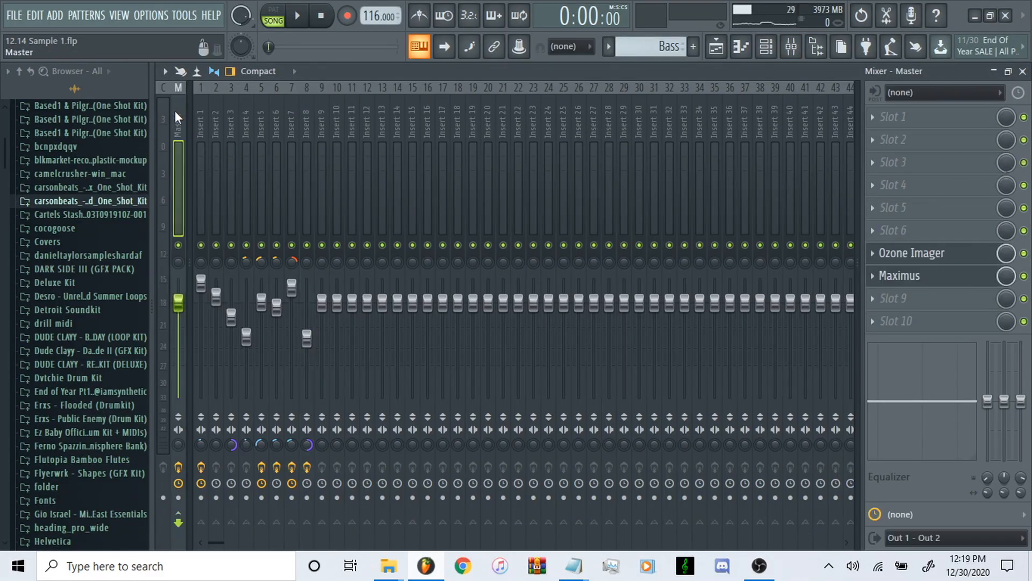
click(940, 261)
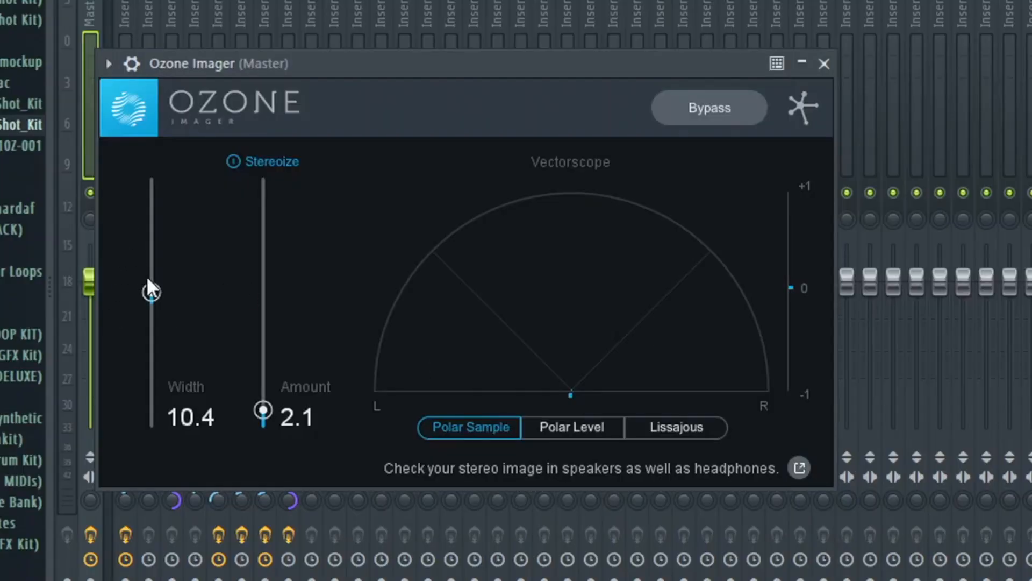
click(917, 255)
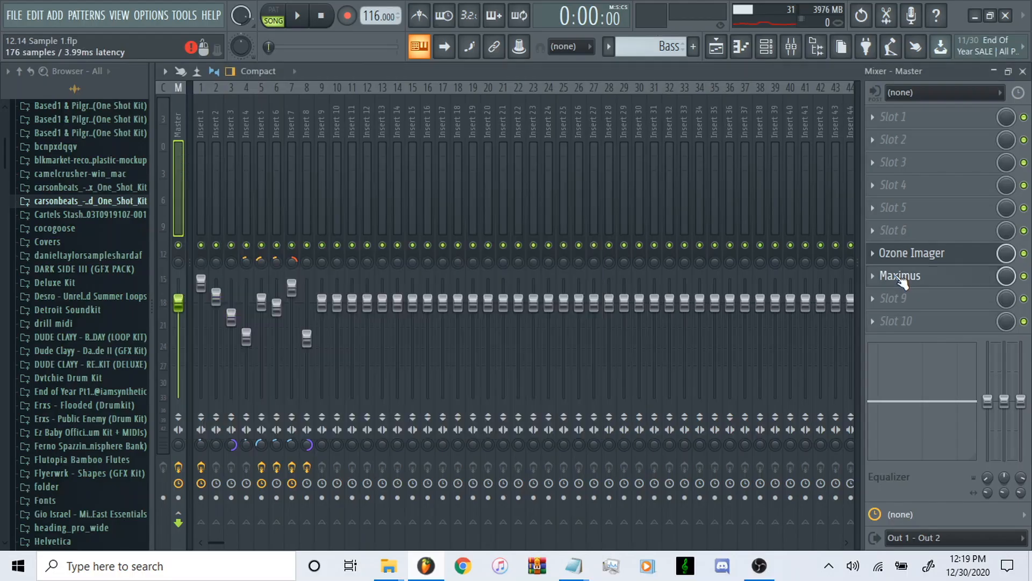
click(902, 281)
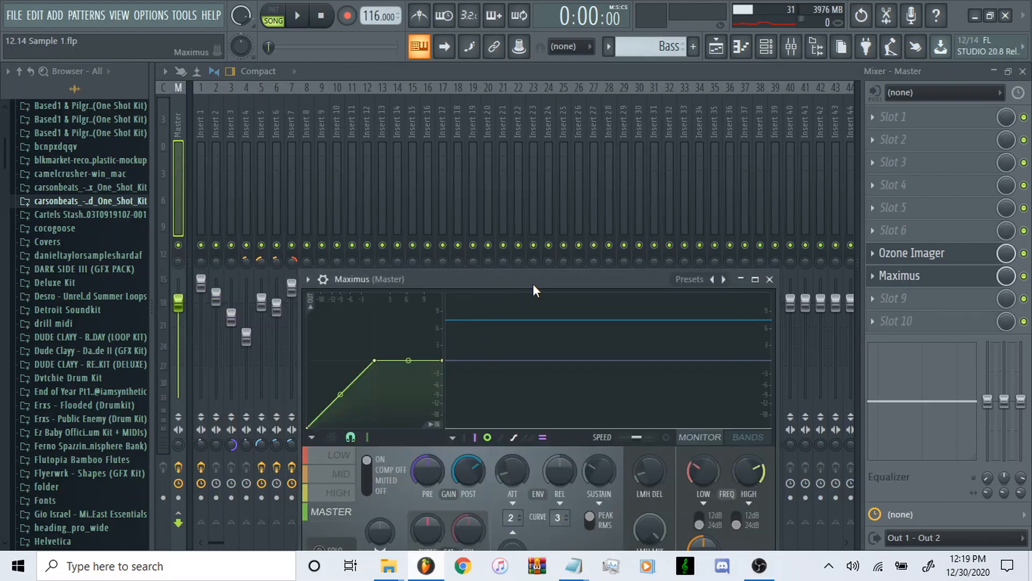
drag(534, 283, 512, 170)
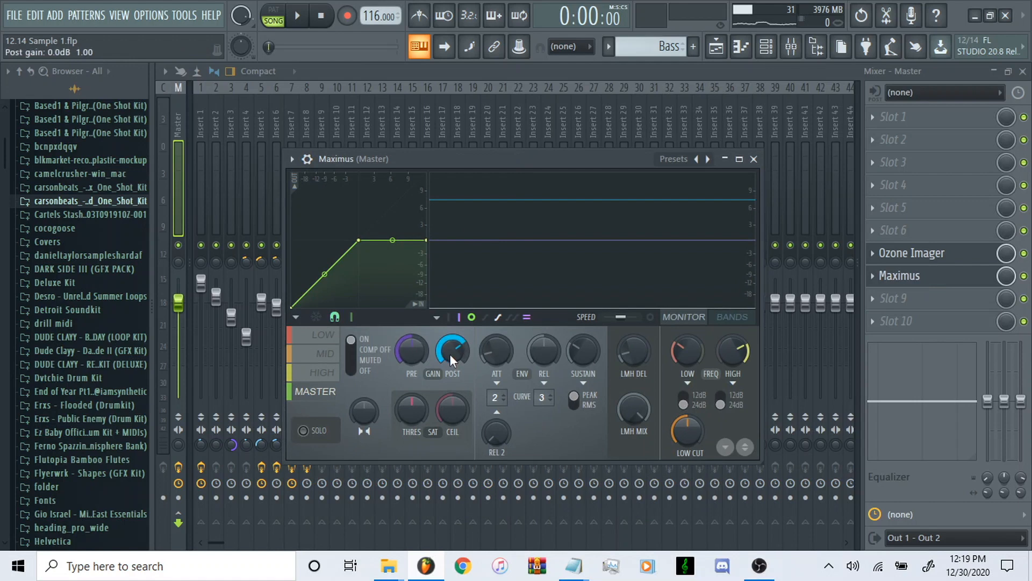
Return to the playlist and play the final 12.14 Sample 1 audio clip on Track 6.
click(741, 46)
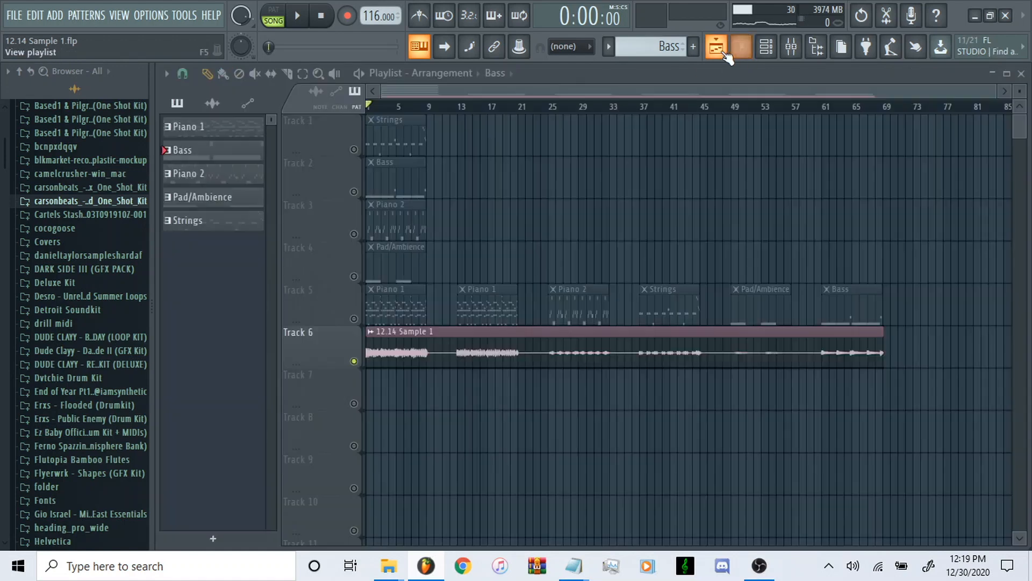
click(790, 46)
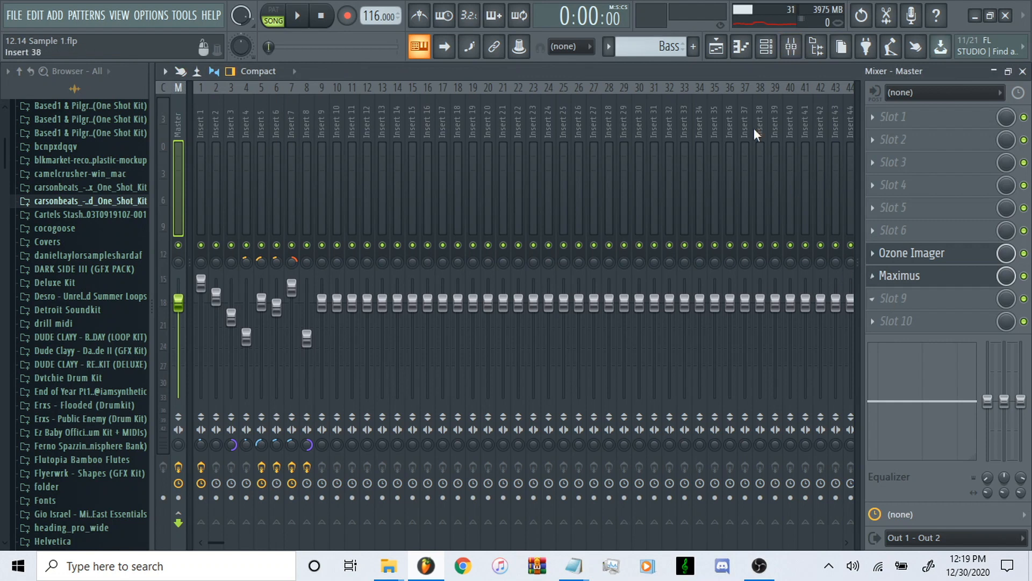
click(716, 46)
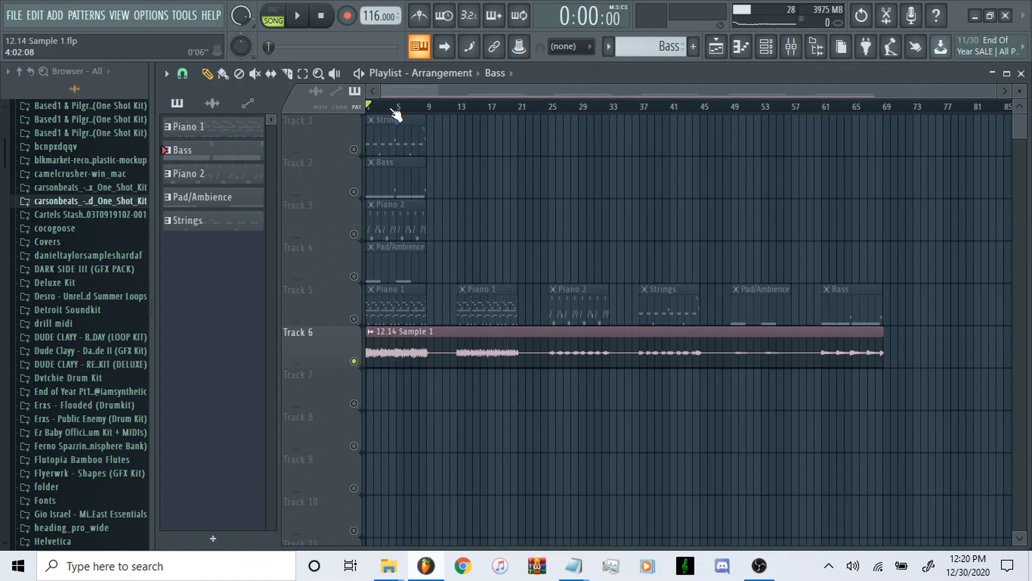
key(space)
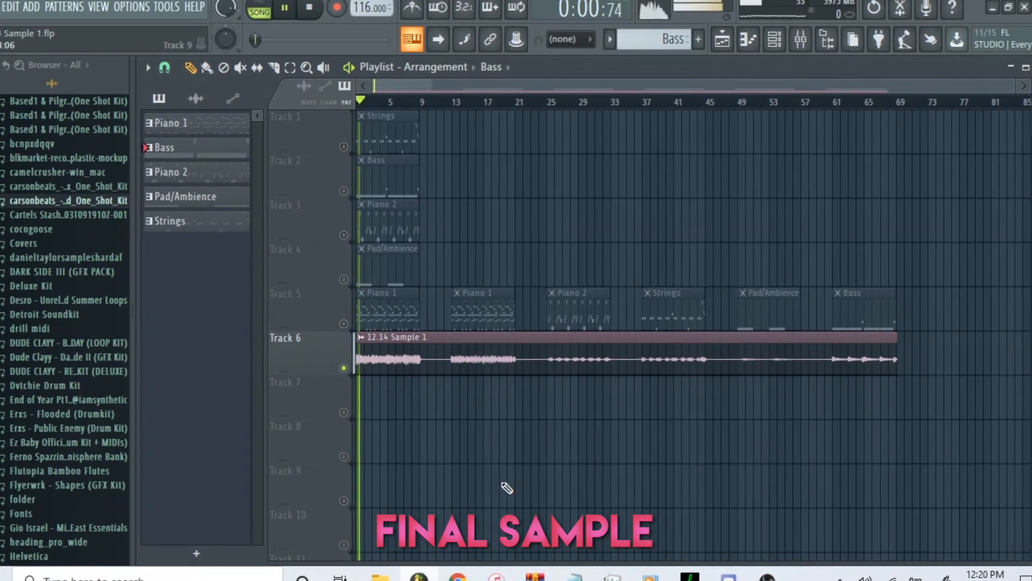